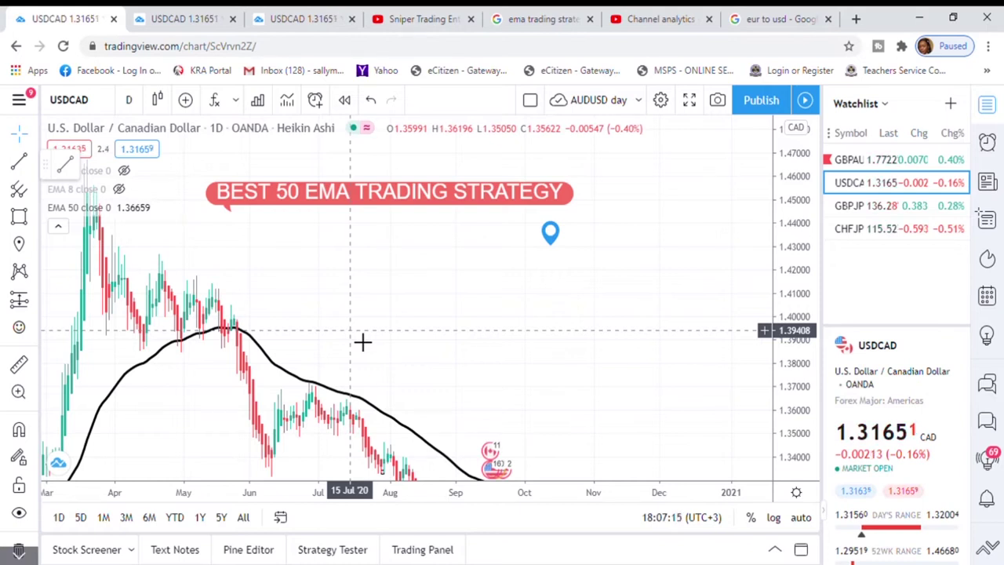
Read the pinned note on the USDCAD daily chart that explains the 50 EMA, and close it again
{"action": "left_click_drag", "start_coordinate": [366, 306], "coordinate": [424, 308]}
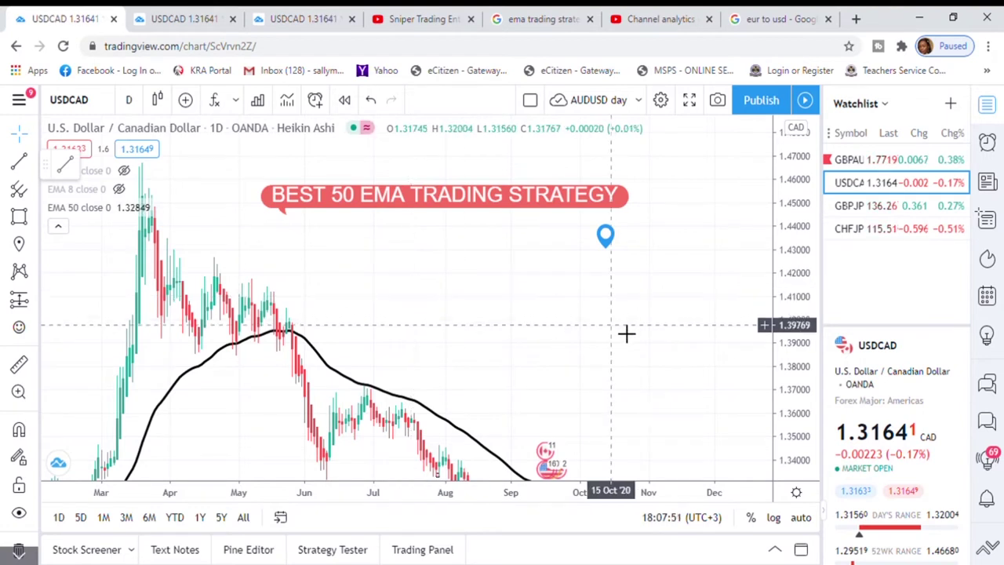
{"action": "left_click_drag", "start_coordinate": [617, 325], "coordinate": [585, 311]}
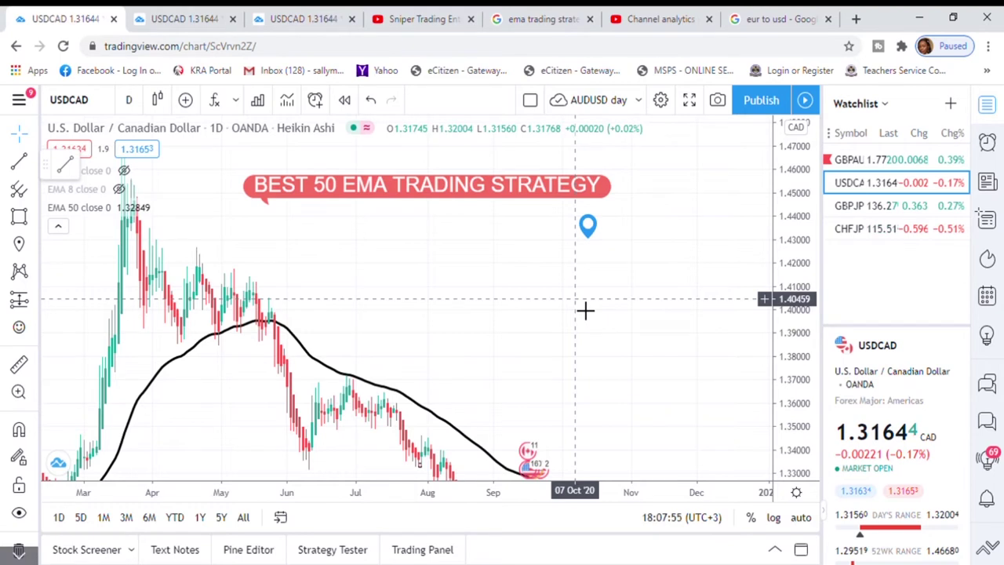
{"action": "left_click", "coordinate": [587, 226]}
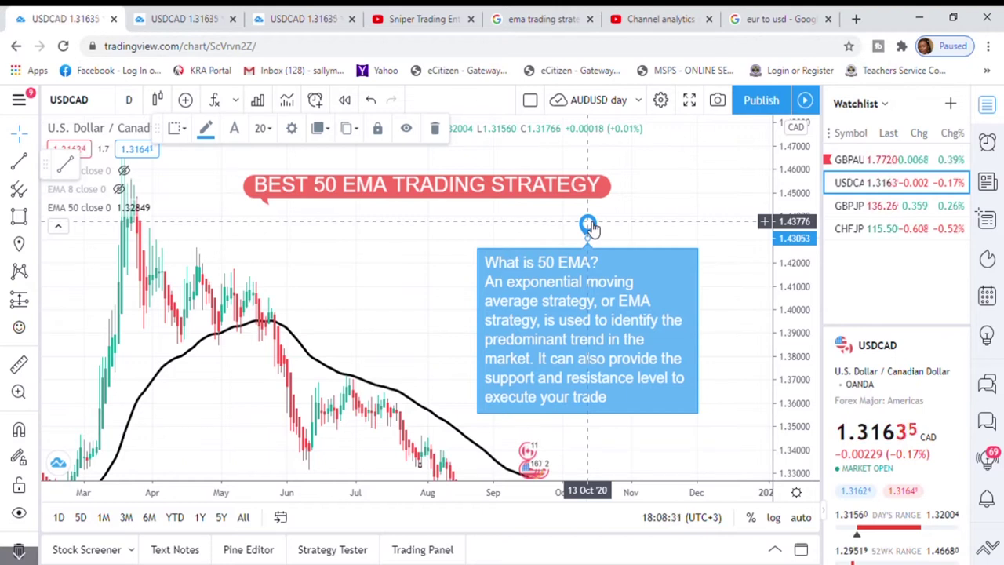
{"action": "left_click", "coordinate": [455, 262]}
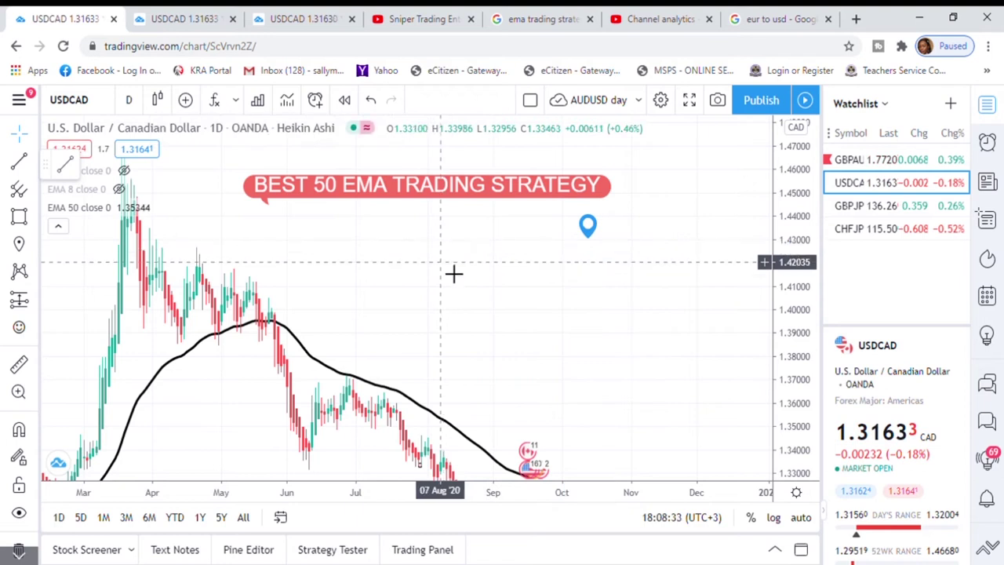
Examine USDCAD price action against the 50 EMA, going back from 2020 to 2018
{"action": "left_click_drag", "start_coordinate": [390, 285], "coordinate": [574, 230]}
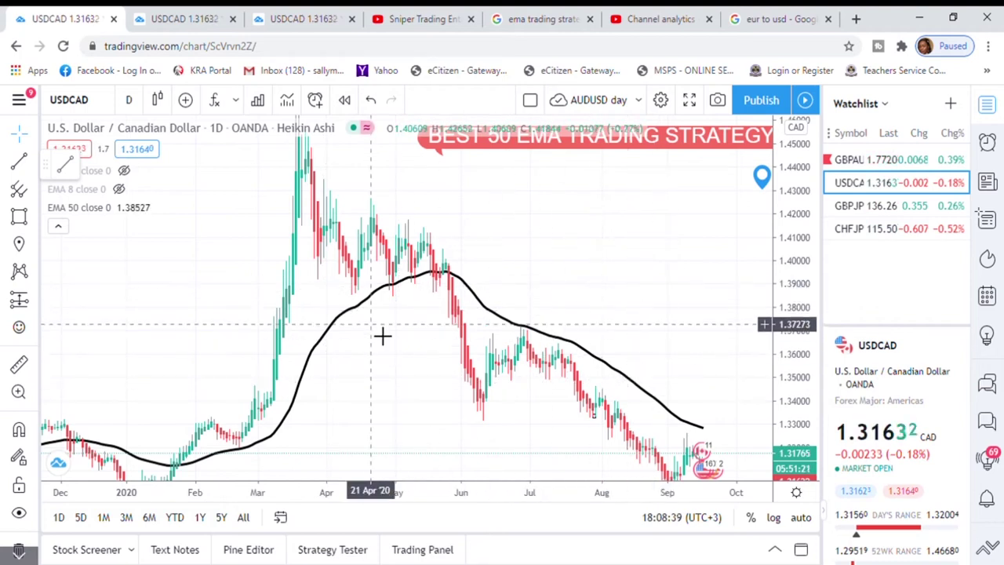
{"action": "scroll", "coordinate": [381, 336], "scroll_direction": "down", "scroll_amount": 2}
{"action": "left_click_drag", "start_coordinate": [213, 363], "coordinate": [372, 282]}
{"action": "scroll", "coordinate": [375, 282], "scroll_direction": "down", "scroll_amount": 3}
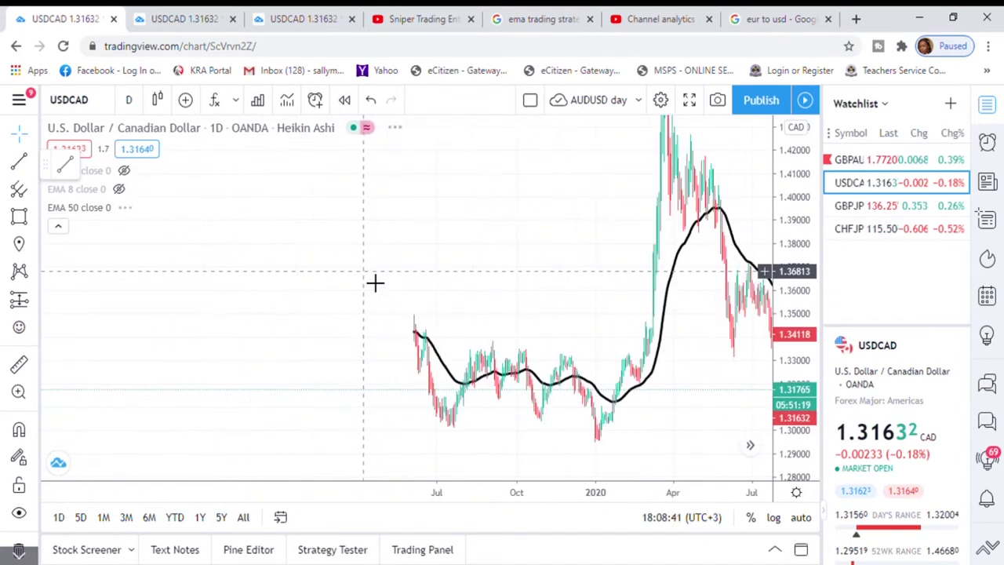
{"action": "scroll", "coordinate": [357, 254], "scroll_direction": "down", "scroll_amount": 2}
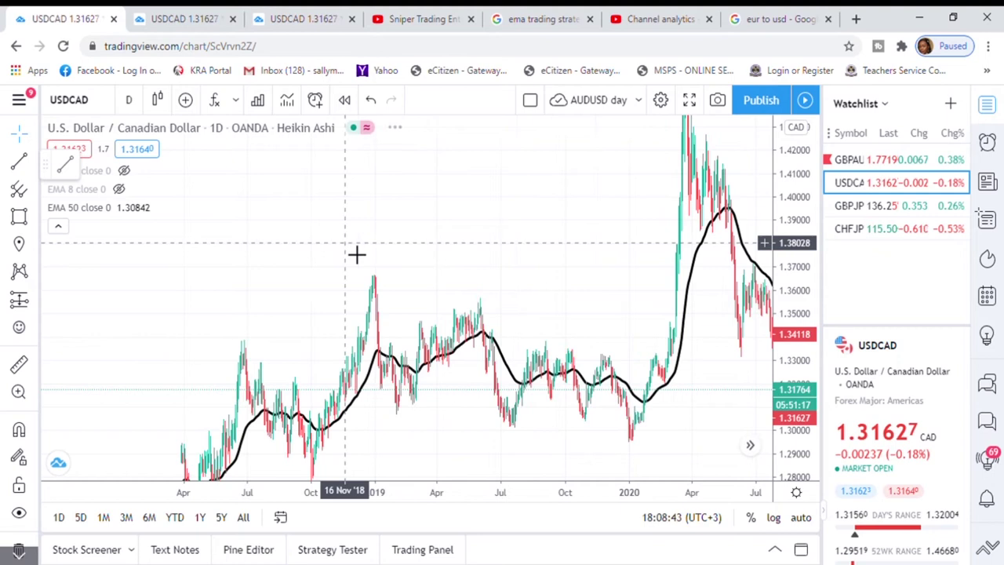
{"action": "left_click_drag", "start_coordinate": [285, 332], "coordinate": [392, 270]}
{"action": "scroll", "coordinate": [388, 287], "scroll_direction": "down", "scroll_amount": 2}
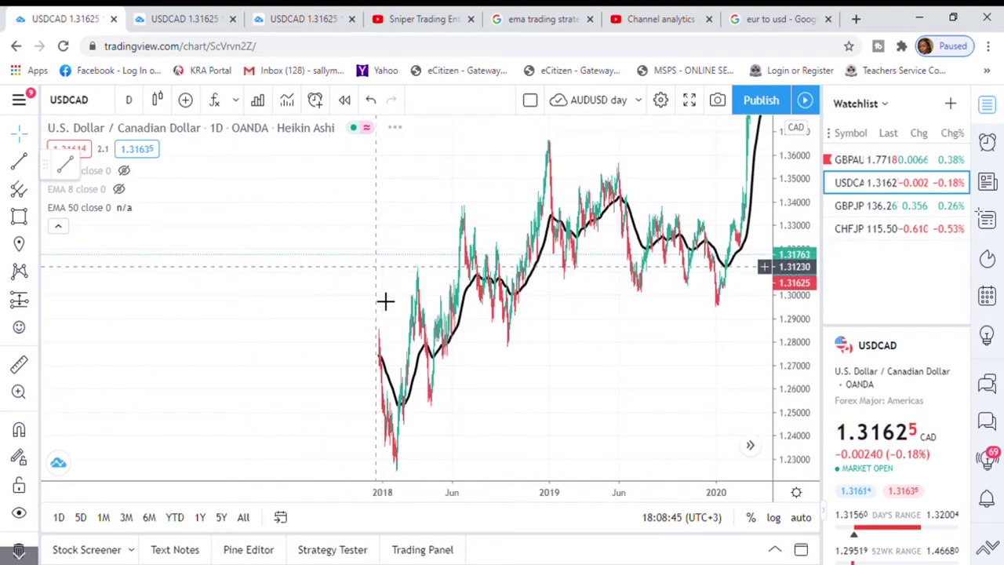
{"action": "left_click_drag", "start_coordinate": [266, 318], "coordinate": [466, 343]}
{"action": "scroll", "coordinate": [466, 337], "scroll_direction": "up", "scroll_amount": 3}
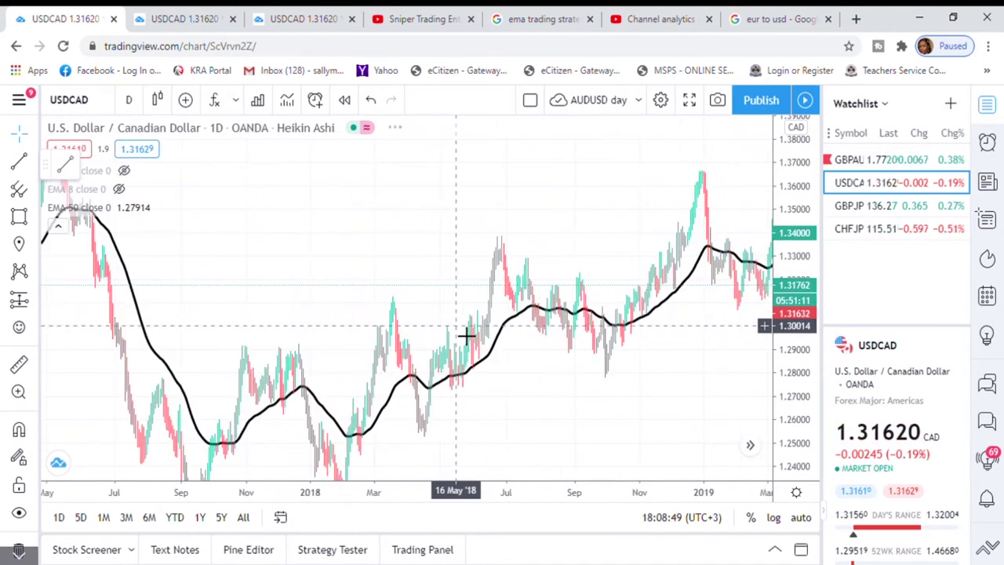
Examine how price moves around the 50 EMA through 2017 and 2016
{"action": "left_click_drag", "start_coordinate": [253, 231], "coordinate": [553, 281]}
{"action": "scroll", "coordinate": [590, 277], "scroll_direction": "up", "scroll_amount": 2}
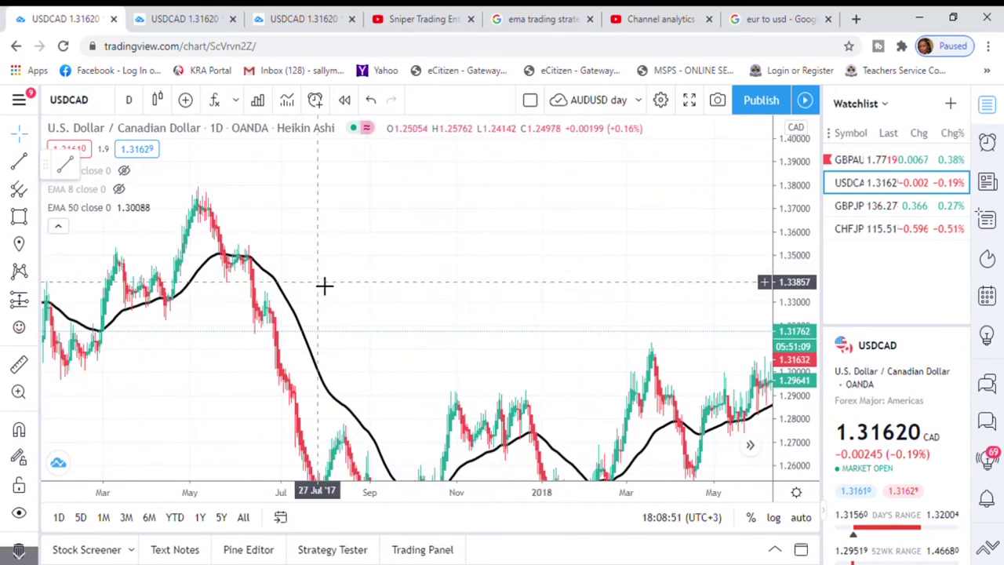
{"action": "left_click_drag", "start_coordinate": [400, 253], "coordinate": [722, 227]}
{"action": "scroll", "coordinate": [664, 238], "scroll_direction": "down", "scroll_amount": 3}
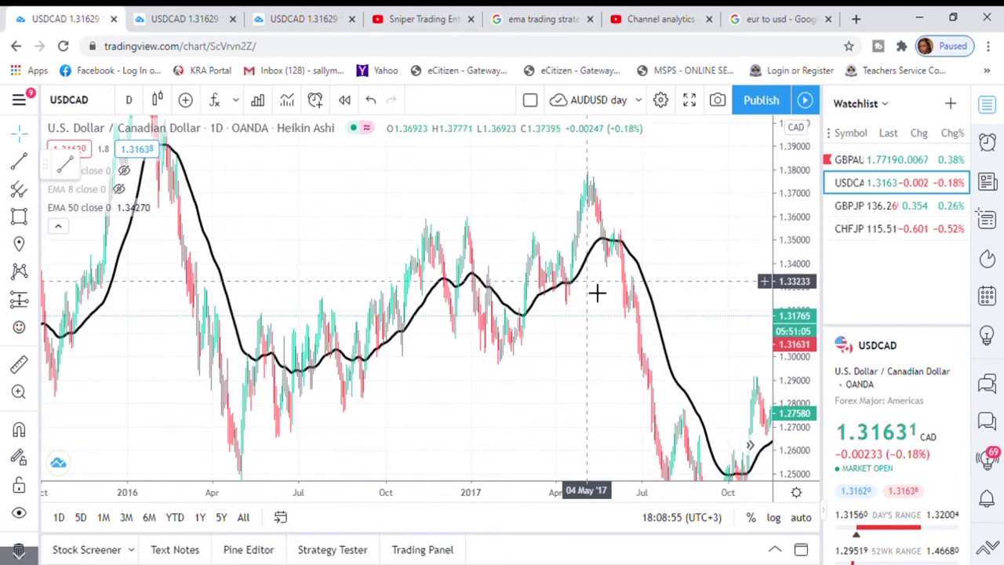
{"action": "scroll", "coordinate": [473, 323], "scroll_direction": "up", "scroll_amount": 2}
{"action": "left_click_drag", "start_coordinate": [310, 222], "coordinate": [477, 209]}
{"action": "scroll", "coordinate": [426, 267], "scroll_direction": "up", "scroll_amount": 2}
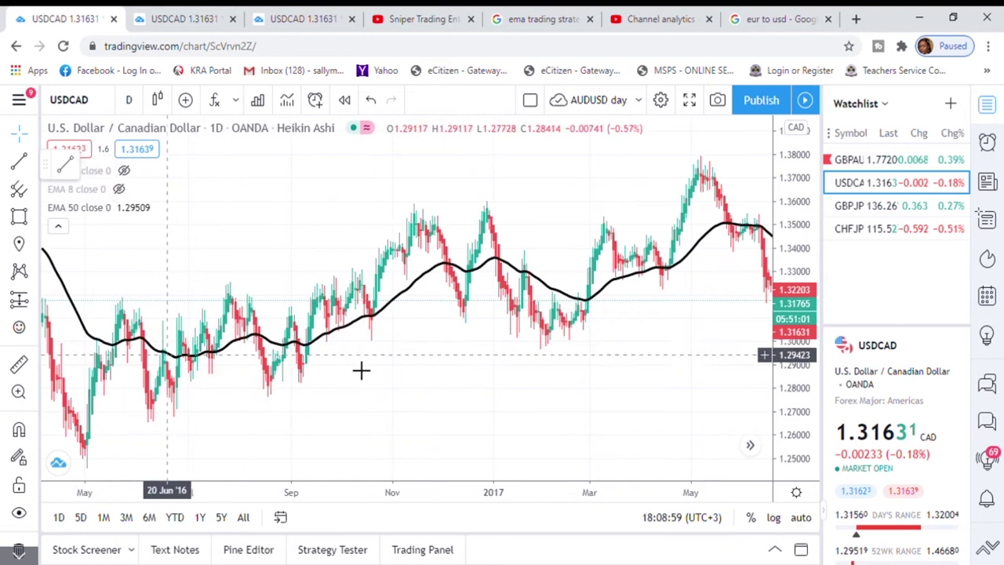
{"action": "left_click_drag", "start_coordinate": [435, 188], "coordinate": [462, 264]}
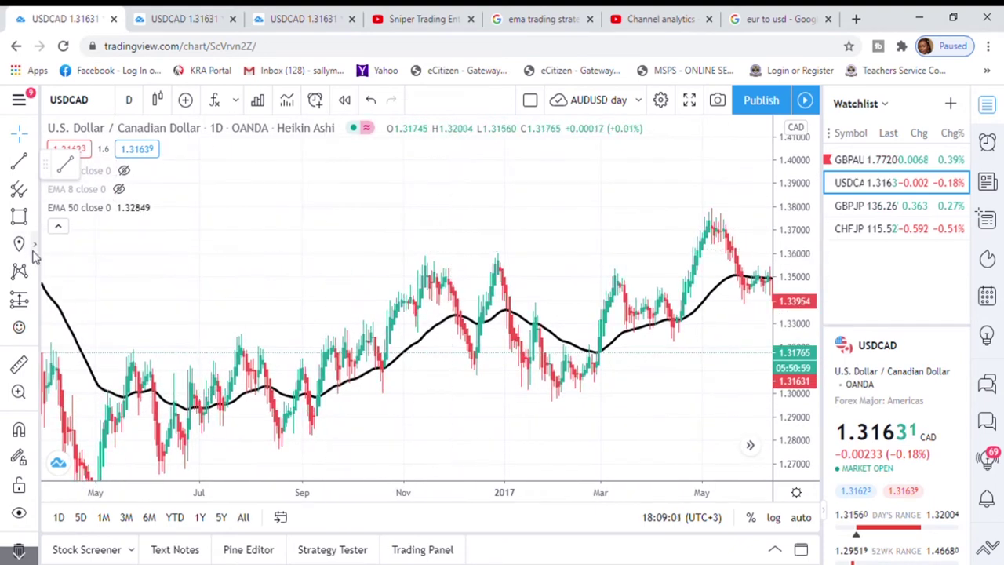
Brush a long, roughly horizontal line above the 2016–2017 candles and cross it with five short slanted strokes
{"action": "left_click", "coordinate": [35, 222]}
{"action": "left_click", "coordinate": [75, 218]}
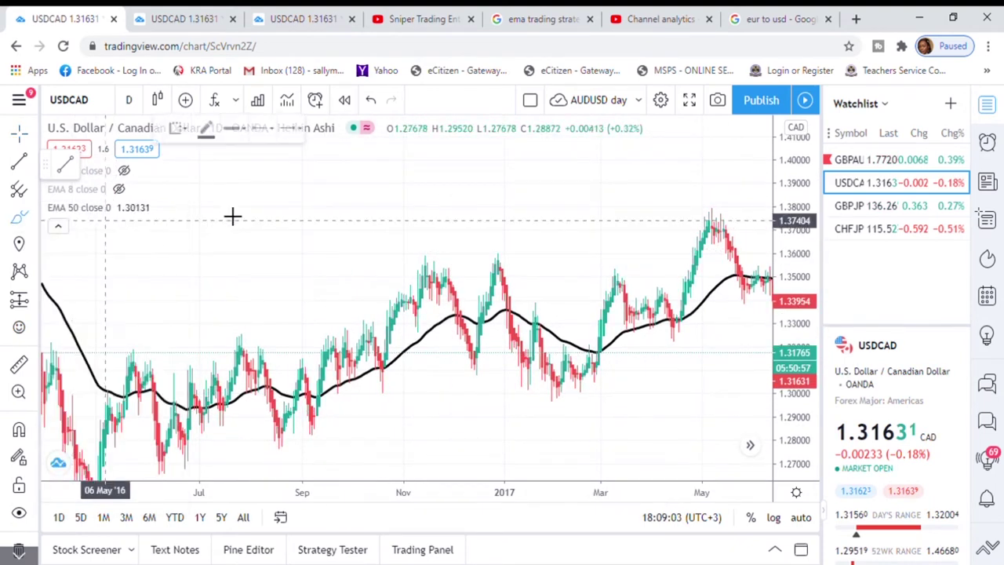
{"action": "mouse_move", "coordinate": [196, 216]}
{"action": "left_mouse_down"}
{"action": "mouse_move", "coordinate": [549, 209]}
{"action": "mouse_move", "coordinate": [681, 182]}
{"action": "left_mouse_up"}
{"action": "left_click_drag", "start_coordinate": [238, 187], "coordinate": [255, 264]}
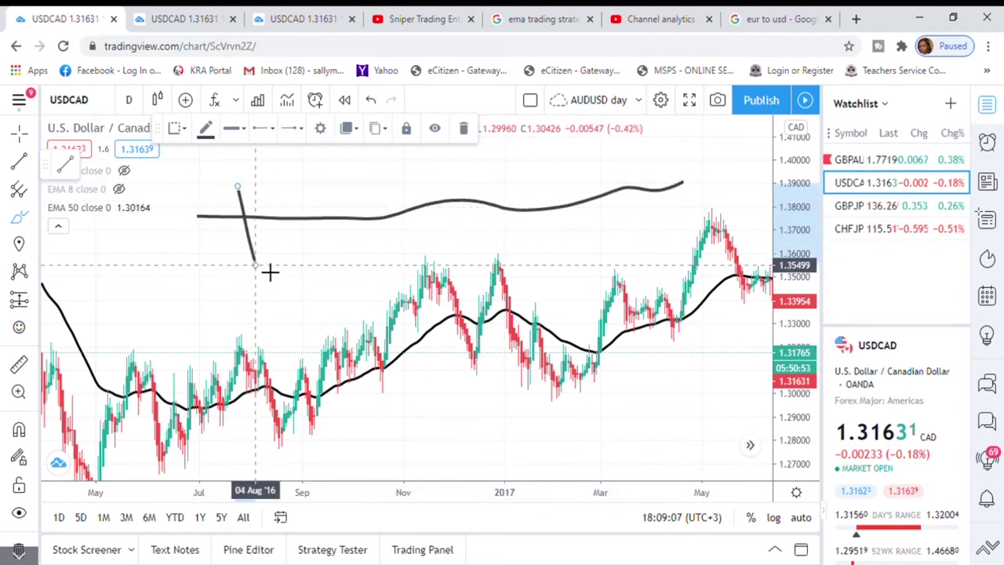
{"action": "left_click_drag", "start_coordinate": [312, 196], "coordinate": [335, 280]}
{"action": "left_click_drag", "start_coordinate": [386, 192], "coordinate": [404, 263]}
{"action": "left_click_drag", "start_coordinate": [499, 169], "coordinate": [526, 249]}
{"action": "left_click_drag", "start_coordinate": [603, 165], "coordinate": [618, 245]}
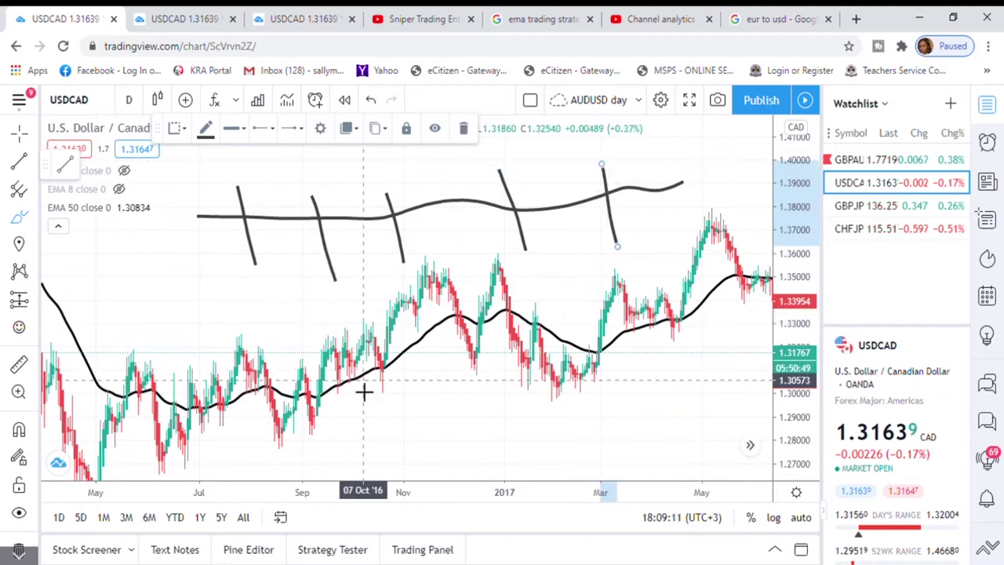
Examine the price swings across the 50 EMA between mid-2016 and early 2017
{"action": "left_click", "coordinate": [20, 363]}
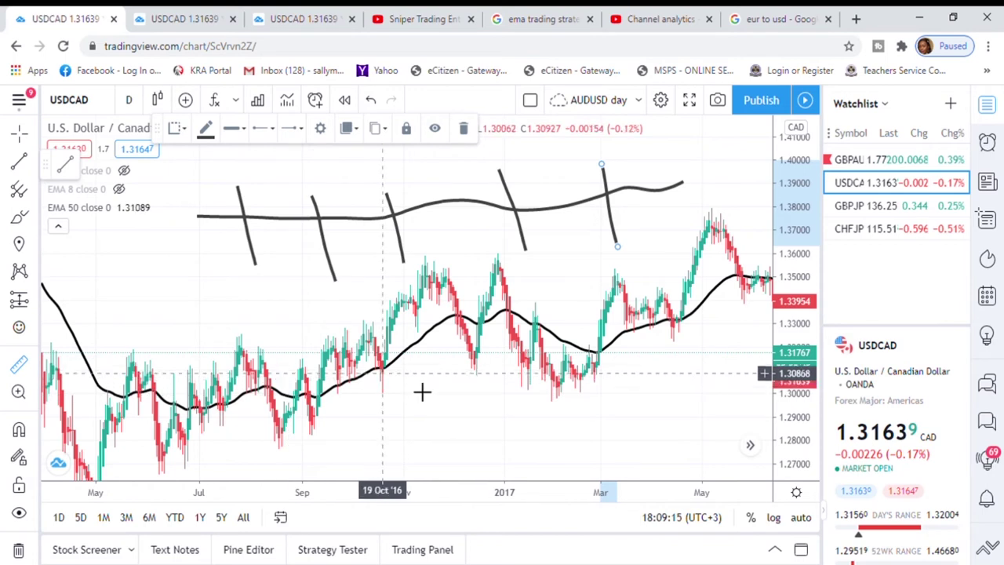
{"action": "left_click_drag", "start_coordinate": [112, 335], "coordinate": [301, 354]}
{"action": "scroll", "coordinate": [426, 337], "scroll_direction": "up", "scroll_amount": 3}
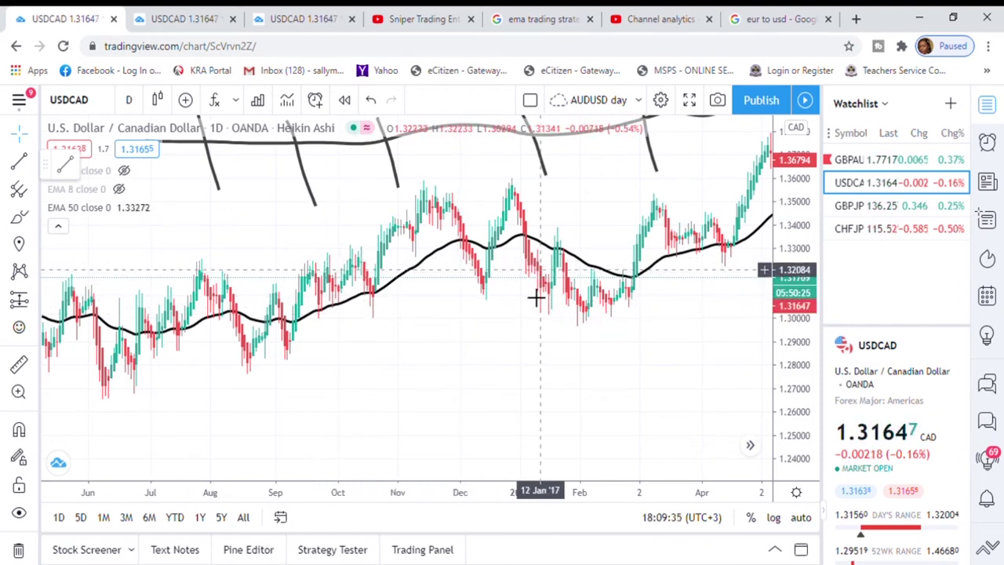
{"action": "left_click_drag", "start_coordinate": [443, 318], "coordinate": [511, 363]}
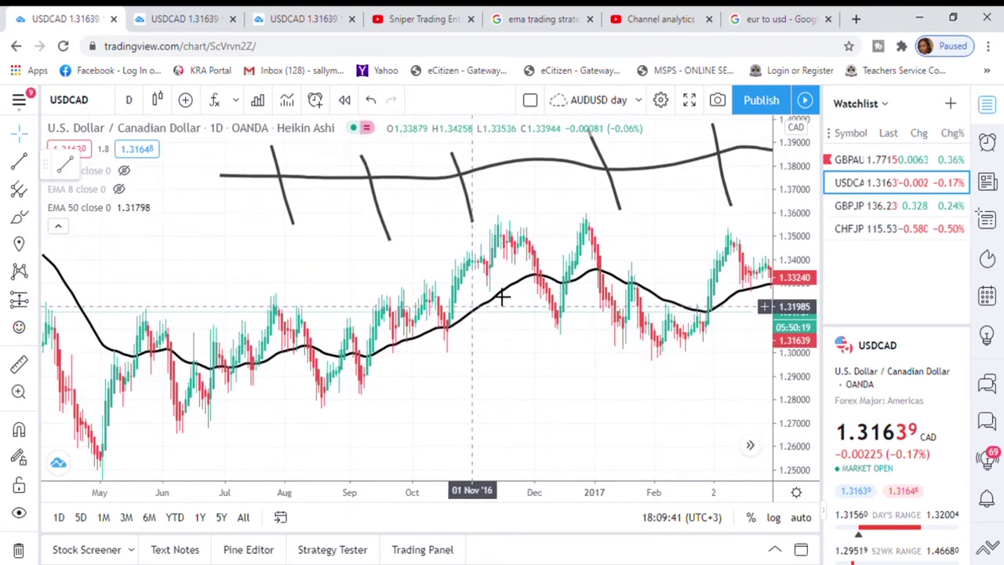
{"action": "left_click_drag", "start_coordinate": [572, 293], "coordinate": [509, 291]}
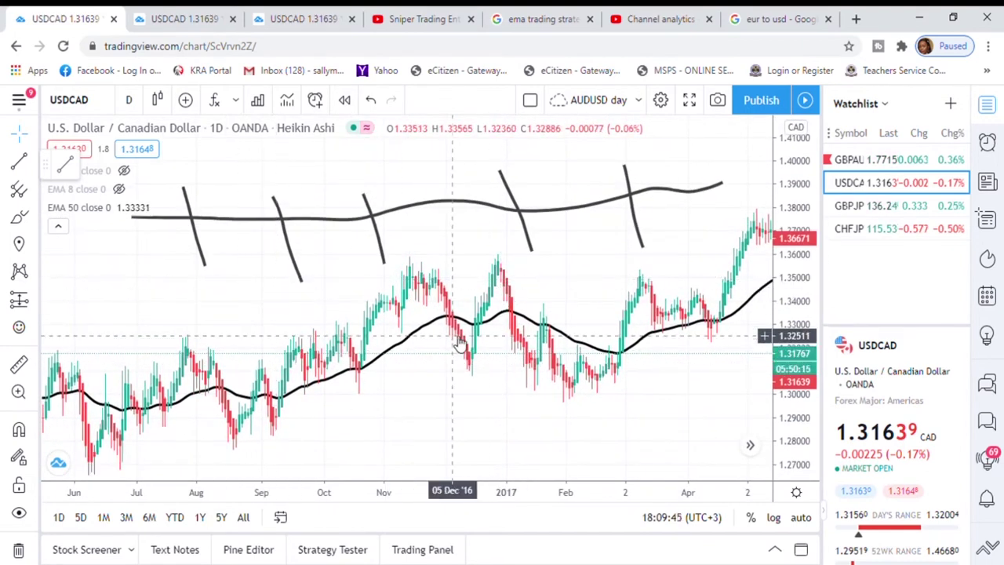
Undo the freehand line and its crossing strokes above the 2016–2017 candles
{"action": "left_click", "coordinate": [372, 102]}
{"action": "left_click", "coordinate": [371, 102]}
{"action": "left_click", "coordinate": [371, 102]}
{"action": "left_click", "coordinate": [371, 102]}
{"action": "left_click", "coordinate": [371, 102]}
Brush a rising curve in the empty area after the early 2016 peak, with four short slanted strokes above it
{"action": "left_click_drag", "start_coordinate": [269, 258], "coordinate": [682, 287]}
{"action": "scroll", "coordinate": [386, 365], "scroll_direction": "down", "scroll_amount": 2}
{"action": "left_click_drag", "start_coordinate": [385, 365], "coordinate": [476, 372]}
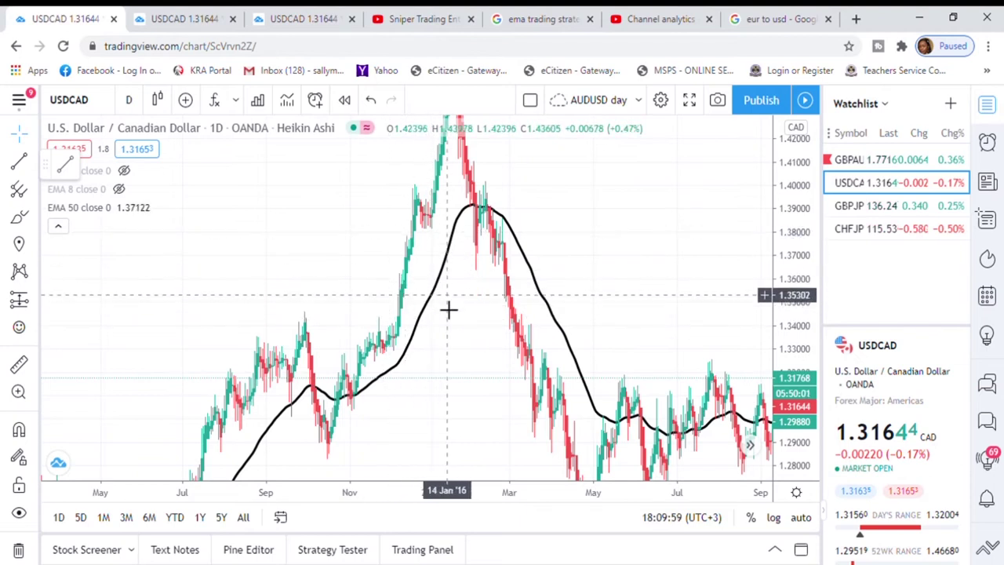
{"action": "left_click_drag", "start_coordinate": [432, 298], "coordinate": [344, 300]}
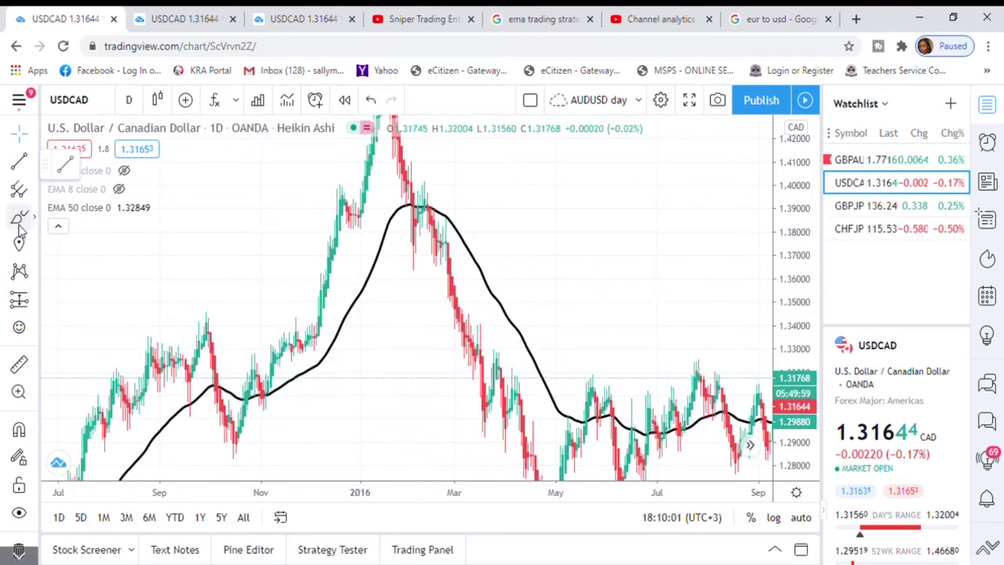
{"action": "left_click", "coordinate": [19, 218]}
{"action": "mouse_move", "coordinate": [680, 175]}
{"action": "left_mouse_down"}
{"action": "mouse_move", "coordinate": [662, 269]}
{"action": "mouse_move", "coordinate": [589, 346]}
{"action": "mouse_move", "coordinate": [559, 353]}
{"action": "left_mouse_up"}
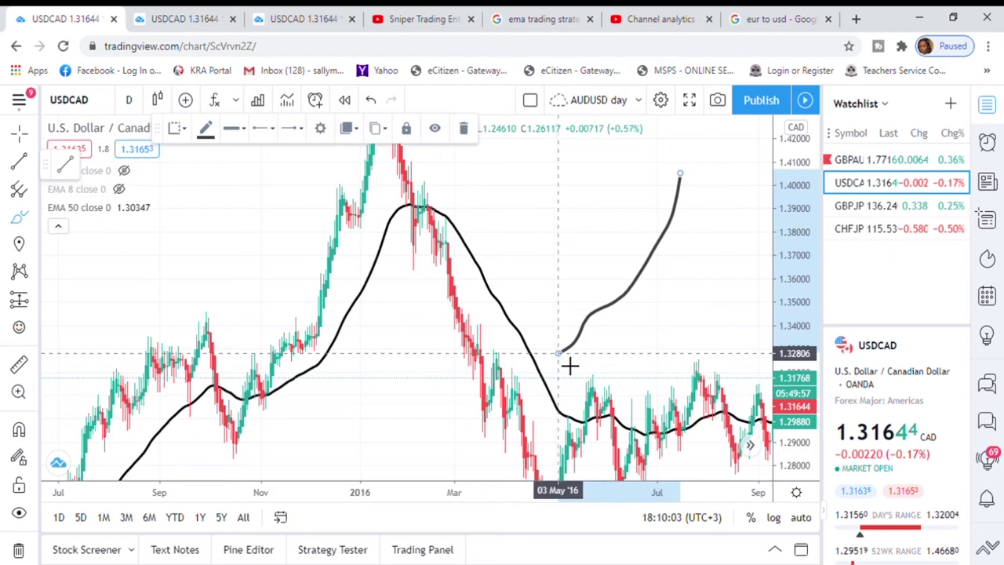
{"action": "left_click_drag", "start_coordinate": [557, 227], "coordinate": [581, 301]}
{"action": "left_click_drag", "start_coordinate": [584, 212], "coordinate": [609, 276]}
{"action": "mouse_move", "coordinate": [620, 188]}
{"action": "left_mouse_down"}
{"action": "mouse_move", "coordinate": [637, 239]}
{"action": "mouse_move", "coordinate": [648, 206]}
{"action": "left_mouse_up"}
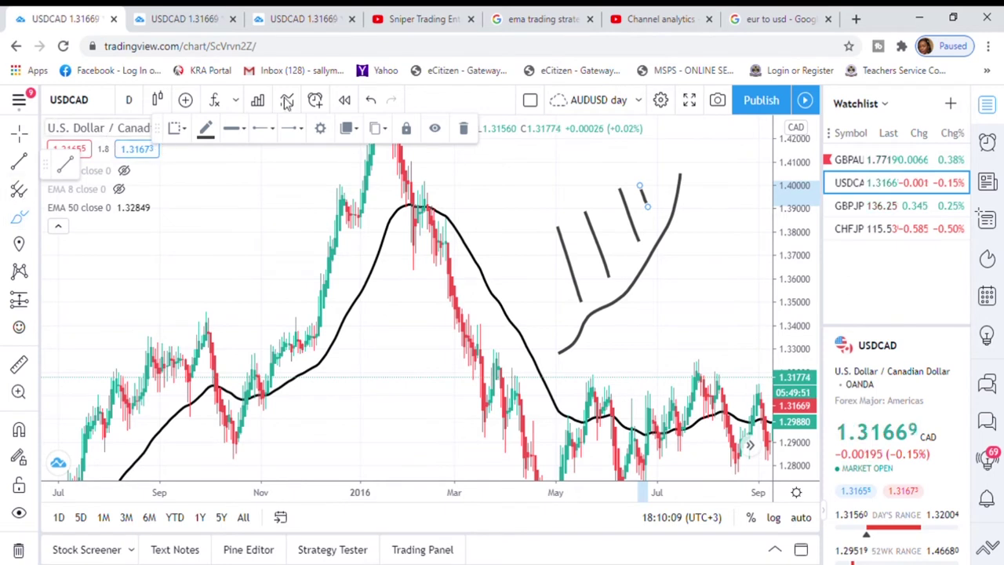
Undo the brushed rising curve and its slanted strokes
{"action": "left_click", "coordinate": [371, 100]}
{"action": "left_click", "coordinate": [371, 100]}
{"action": "left_click", "coordinate": [371, 99]}
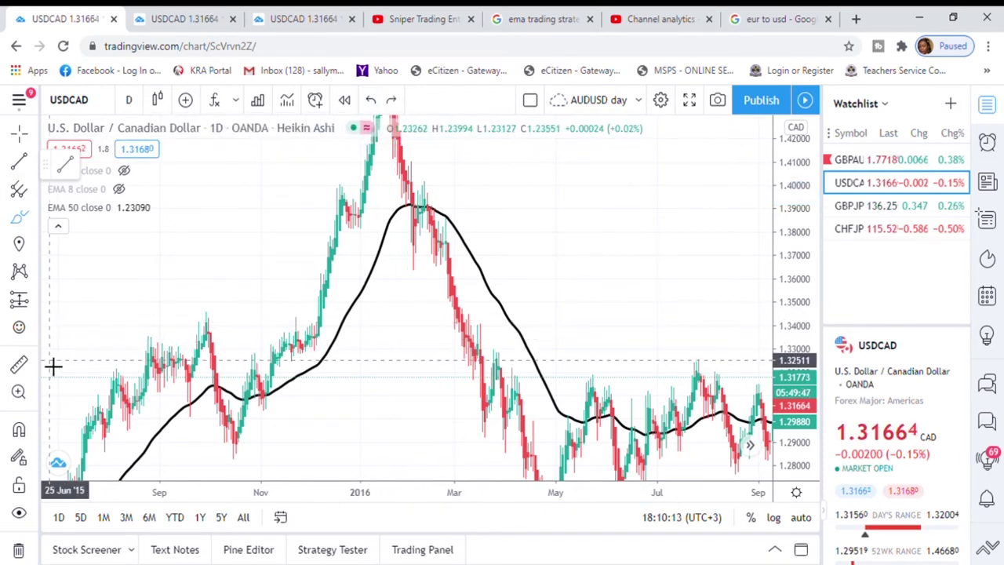
Measure a short span just above the October 2015 candles and clear the measurement
{"action": "left_click", "coordinate": [18, 367]}
{"action": "left_click", "coordinate": [222, 303]}
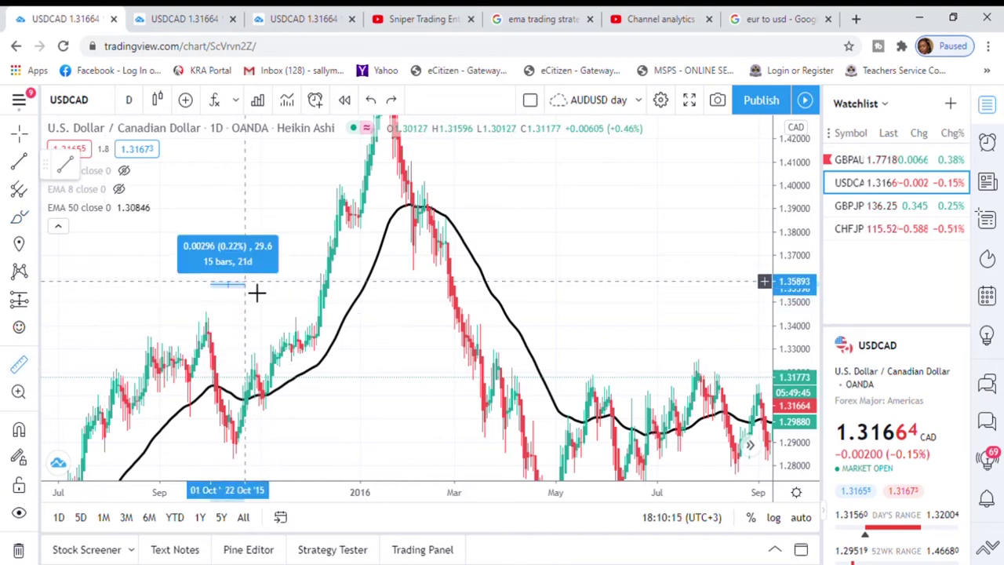
{"action": "left_click", "coordinate": [279, 277]}
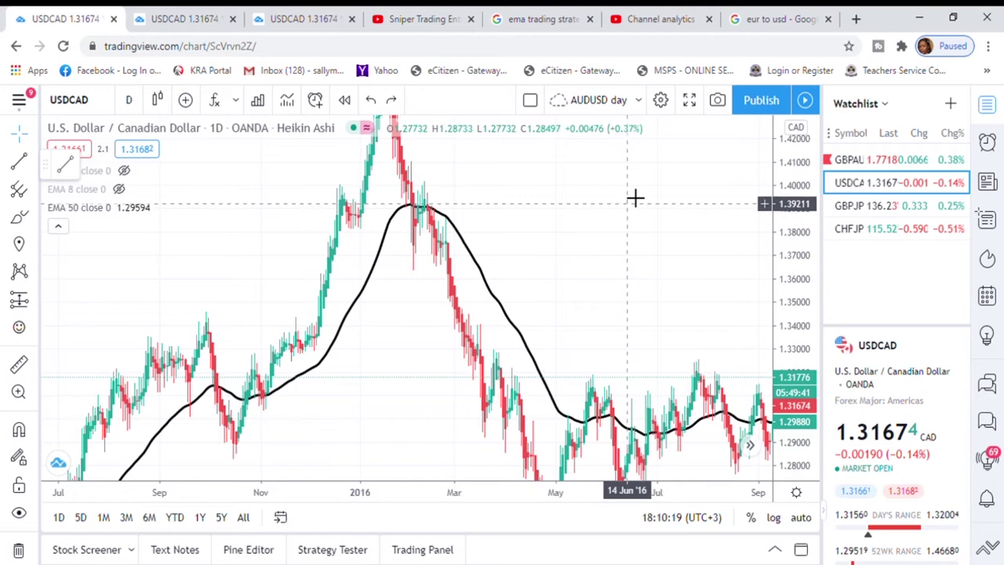
Compress the price scale to show the January 2016 peak and examine price around the 50 EMA from October 2015
{"action": "left_click_drag", "start_coordinate": [635, 200], "coordinate": [635, 258]}
{"action": "left_click_drag", "start_coordinate": [780, 212], "coordinate": [765, 287]}
{"action": "left_click_drag", "start_coordinate": [579, 191], "coordinate": [589, 212]}
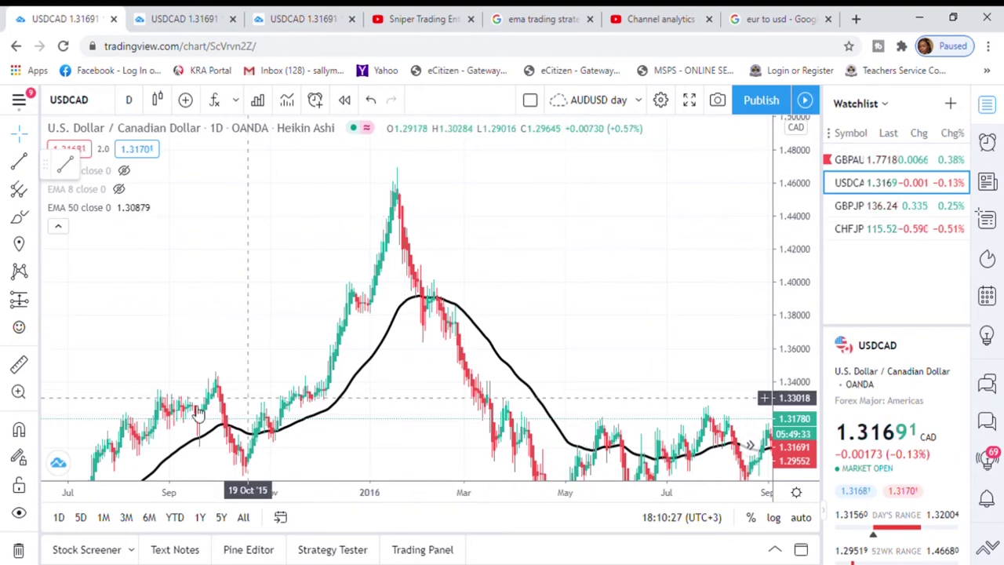
{"action": "left_click_drag", "start_coordinate": [311, 429], "coordinate": [313, 403]}
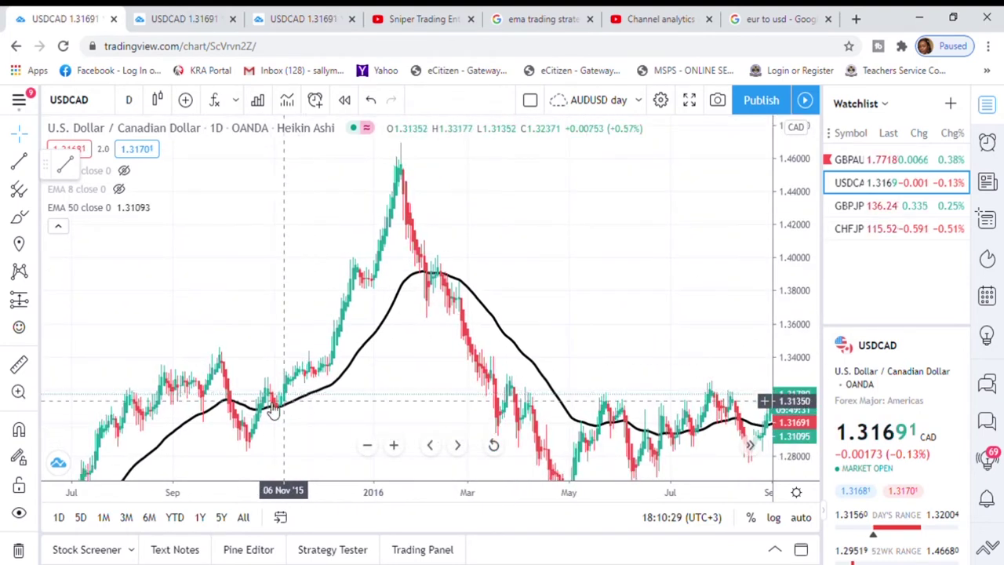
{"action": "left_click_drag", "start_coordinate": [347, 378], "coordinate": [171, 395]}
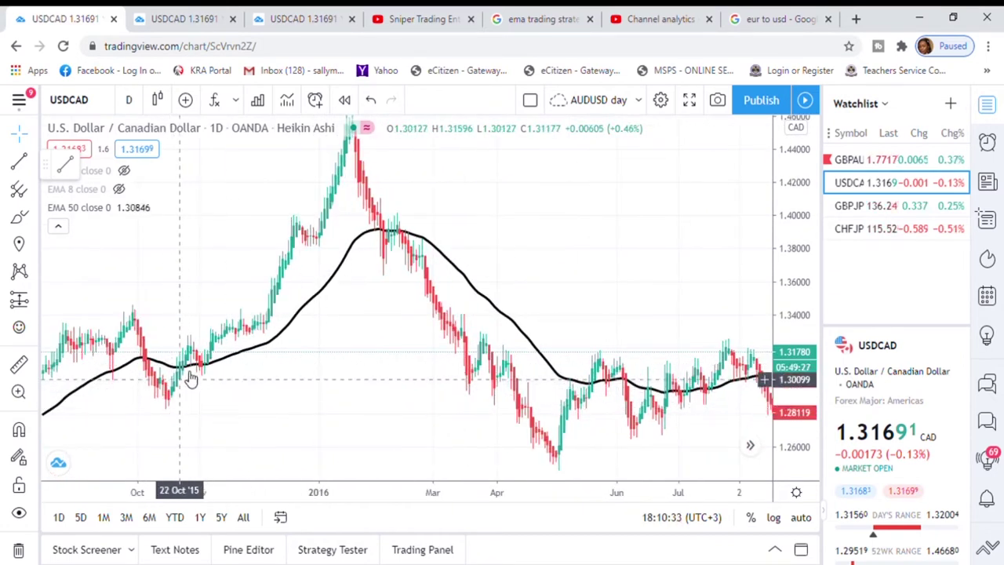
{"action": "left_click_drag", "start_coordinate": [235, 361], "coordinate": [397, 372]}
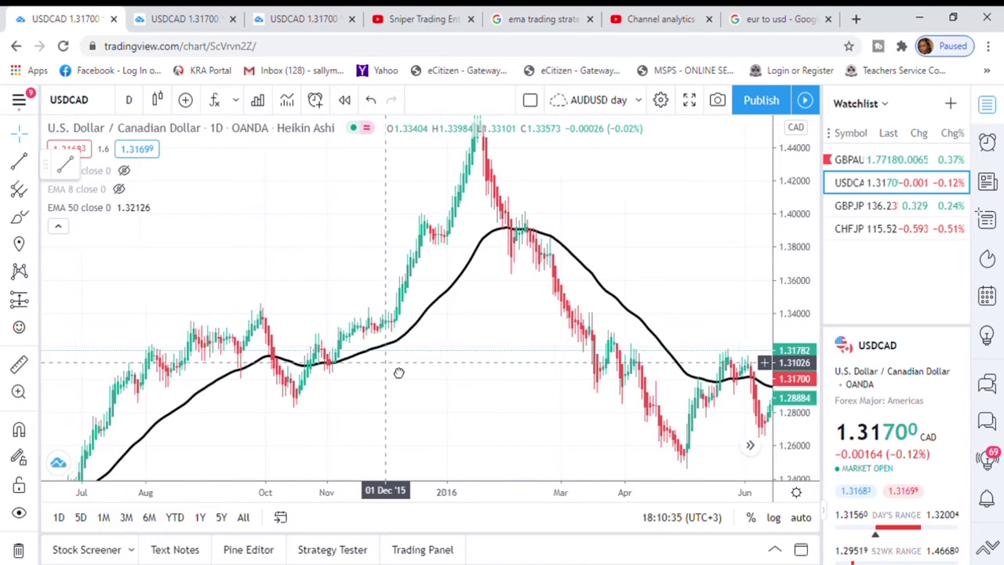
Examine the November 2015 pullback to the 50 EMA and the trend through early 2016 up close
{"action": "scroll", "coordinate": [401, 374], "scroll_direction": "up", "scroll_amount": 2}
{"action": "left_click_drag", "start_coordinate": [816, 343], "coordinate": [575, 355]}
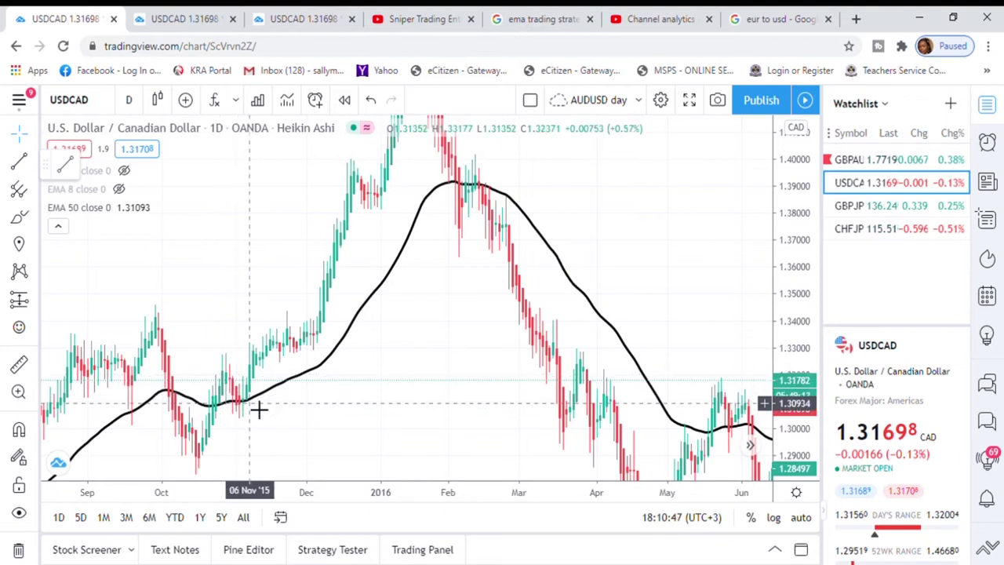
{"action": "left_click_drag", "start_coordinate": [302, 419], "coordinate": [419, 406]}
{"action": "scroll", "coordinate": [358, 419], "scroll_direction": "up", "scroll_amount": 2}
{"action": "left_click_drag", "start_coordinate": [358, 419], "coordinate": [529, 388]}
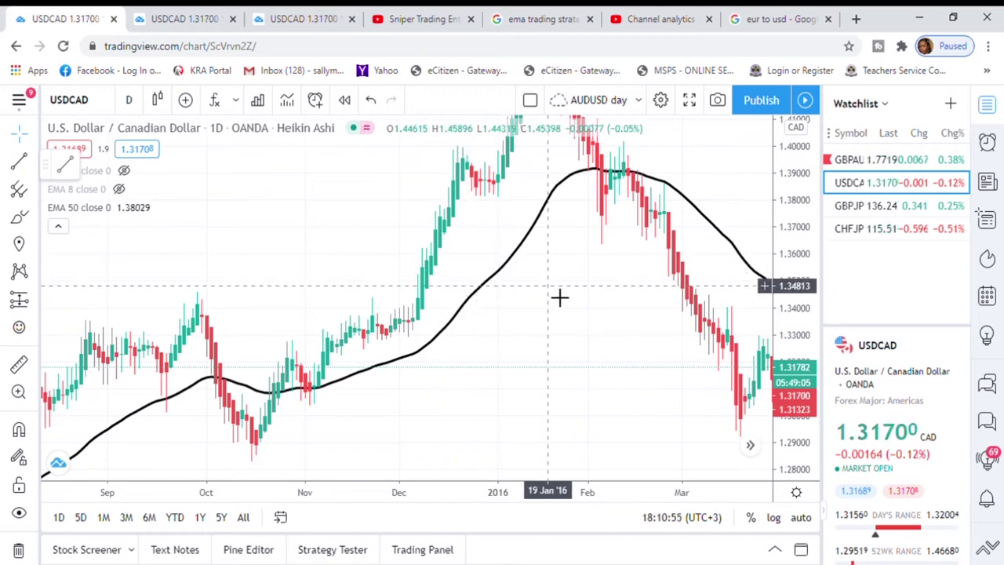
{"action": "left_click_drag", "start_coordinate": [505, 270], "coordinate": [302, 286]}
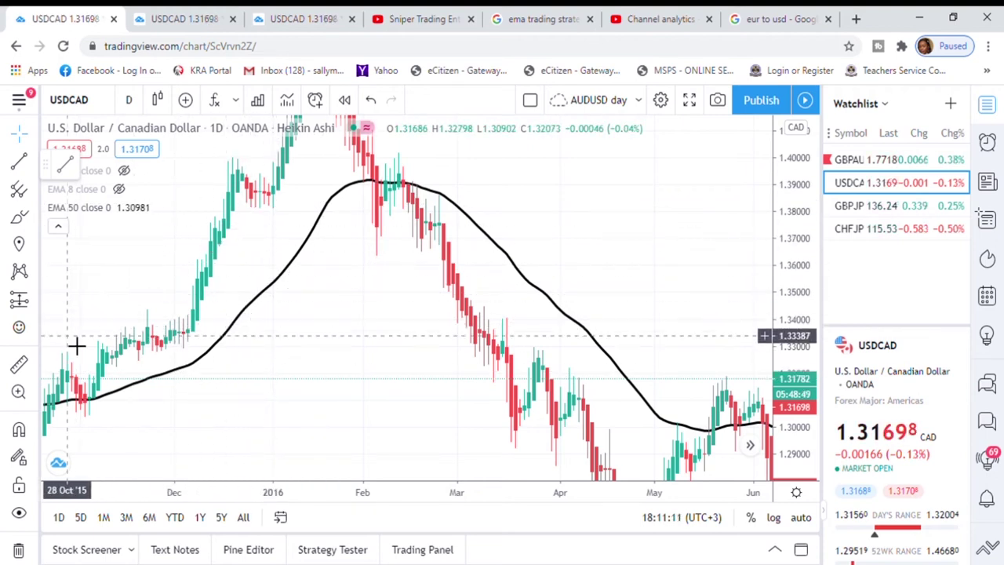
Draw a rising trend line above the candles from 20 Oct '15 to about 1.405 on 06 Jan '16
{"action": "left_click_drag", "start_coordinate": [224, 251], "coordinate": [269, 262]}
{"action": "left_click", "coordinate": [19, 161]}
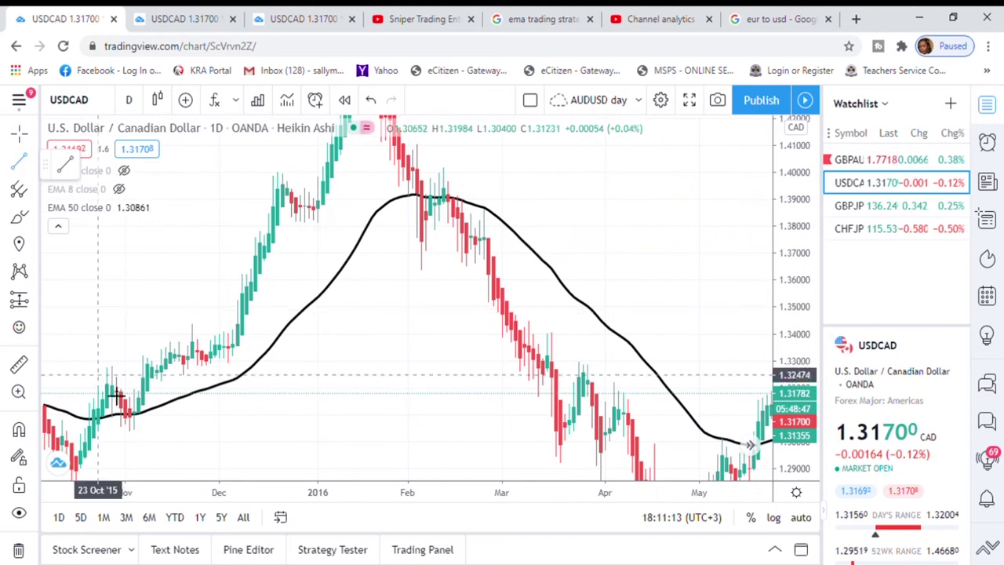
{"action": "left_click", "coordinate": [85, 392]}
{"action": "left_click", "coordinate": [339, 169]}
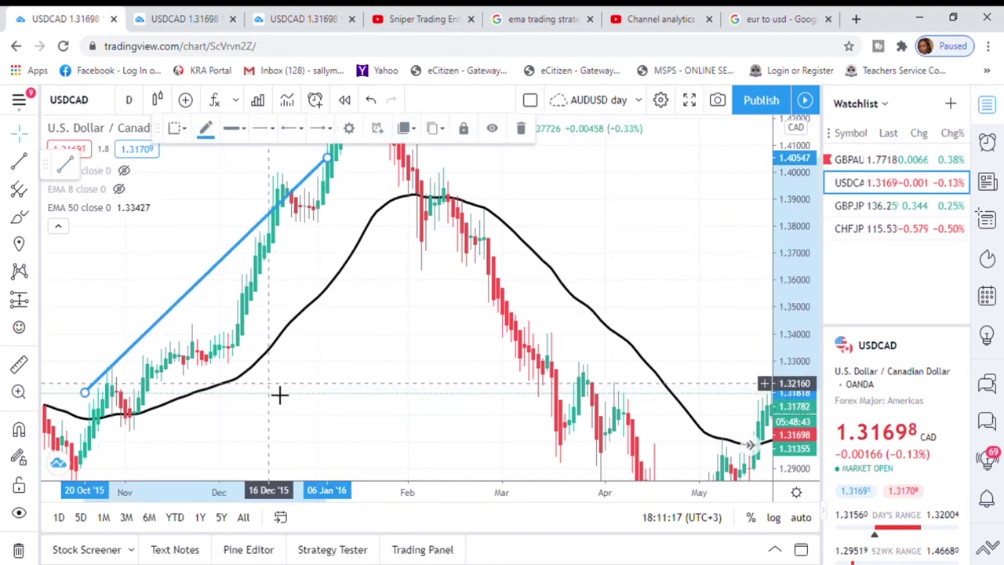
{"action": "left_click", "coordinate": [602, 245]}
Draw a falling trend line above the 50 EMA from about 1.416 on 03 Feb '16 to about 1.331 on 17 May '16
{"action": "left_click_drag", "start_coordinate": [602, 245], "coordinate": [435, 253]}
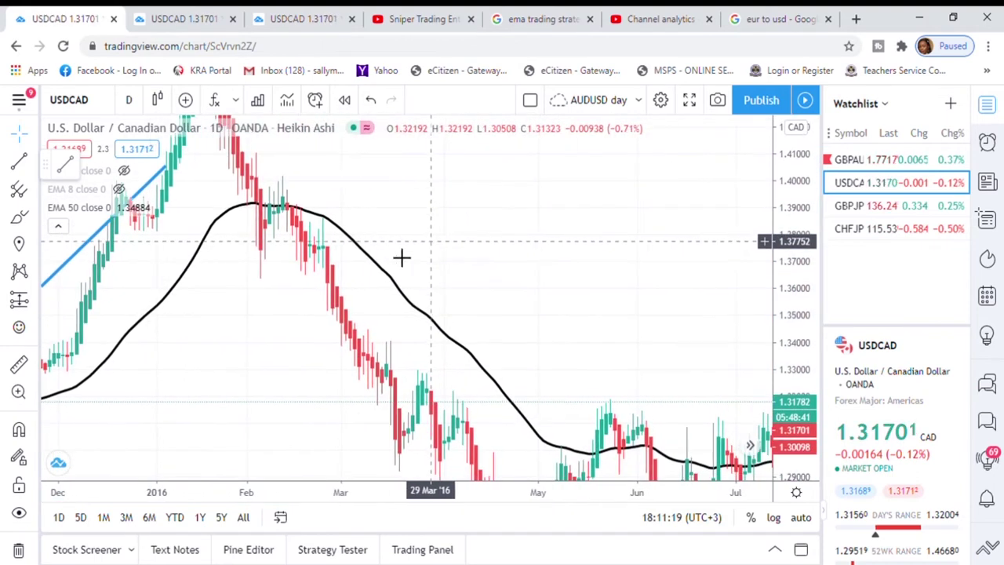
{"action": "left_click_drag", "start_coordinate": [449, 234], "coordinate": [573, 296]}
{"action": "left_click_drag", "start_coordinate": [794, 220], "coordinate": [796, 263]}
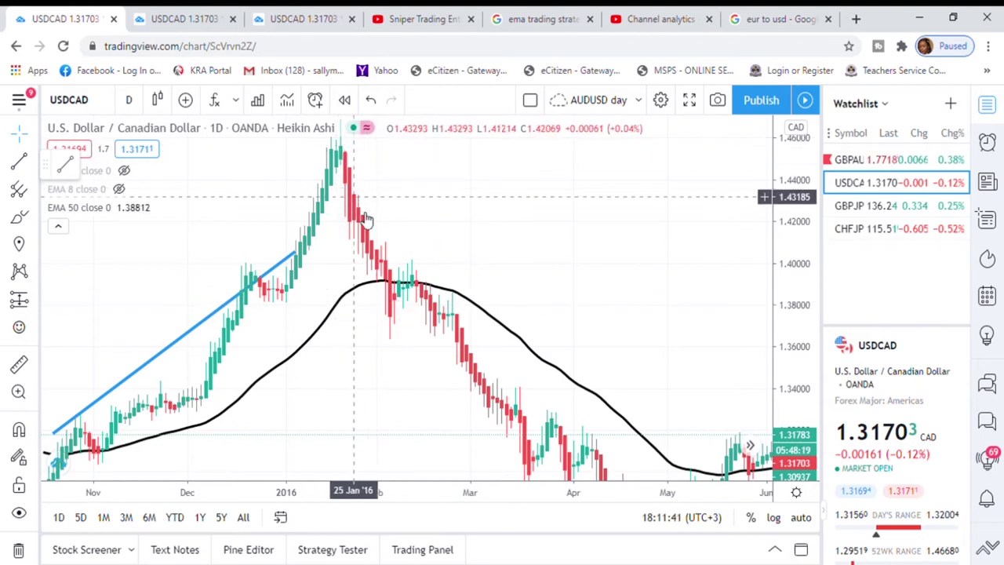
{"action": "scroll", "coordinate": [490, 263], "scroll_direction": "left", "scroll_amount": 2}
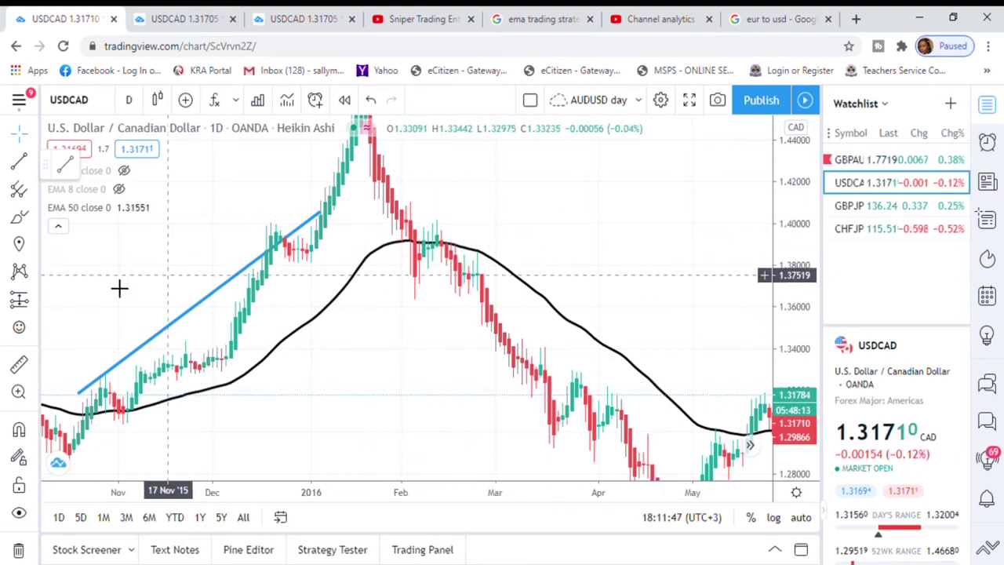
{"action": "left_click", "coordinate": [20, 162]}
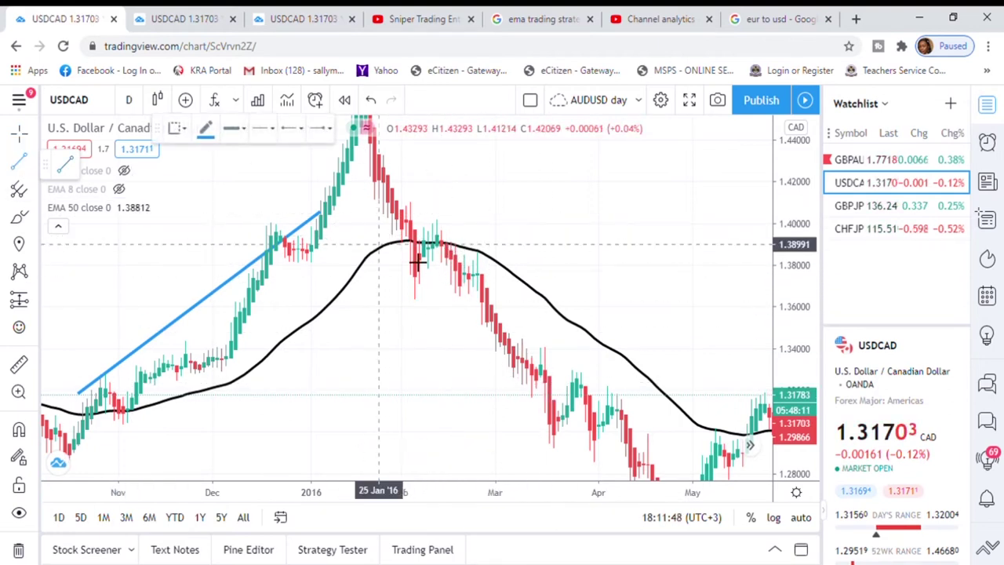
{"action": "left_click", "coordinate": [410, 191]}
{"action": "left_click", "coordinate": [742, 366]}
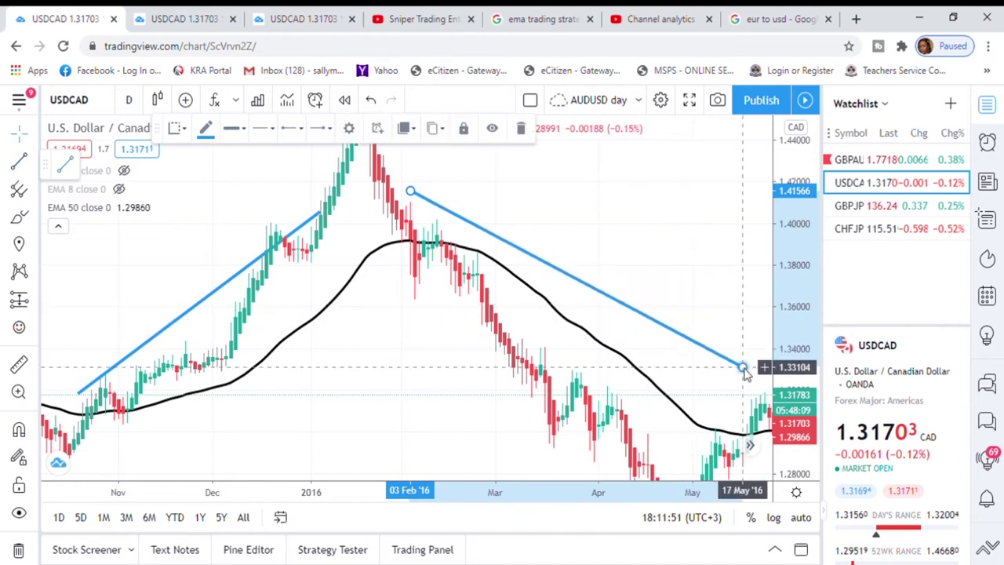
{"action": "left_click_drag", "start_coordinate": [638, 343], "coordinate": [471, 293]}
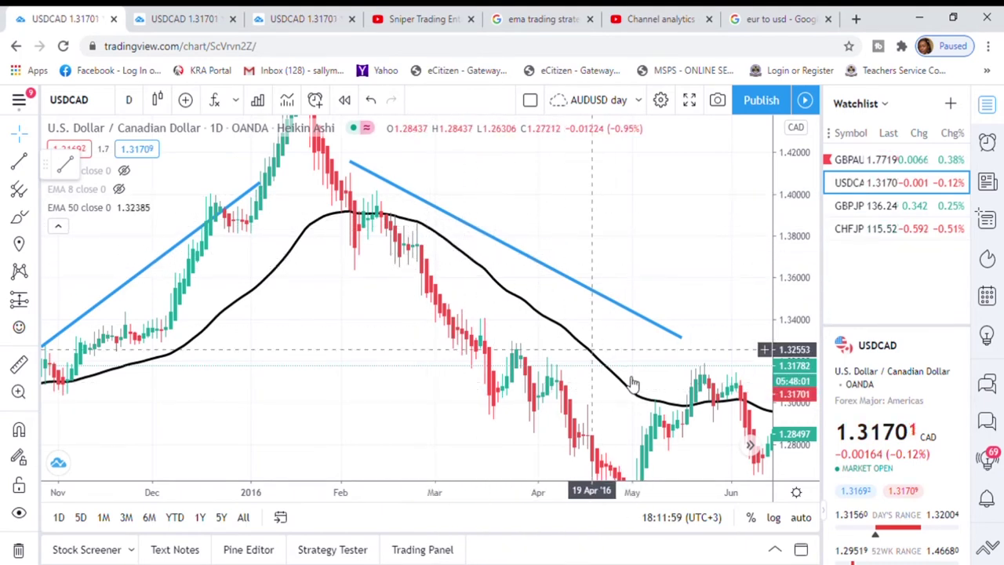
Switch to the 4-hour USDCAD chart and examine price around the 50 EMA from March to May 2020
{"action": "left_click", "coordinate": [181, 21]}
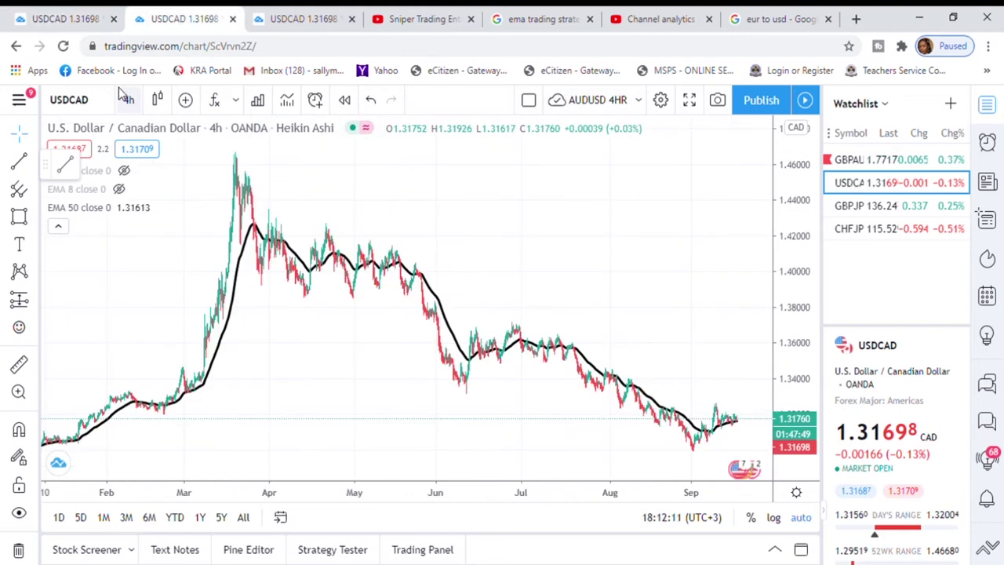
{"action": "left_click_drag", "start_coordinate": [350, 259], "coordinate": [681, 187]}
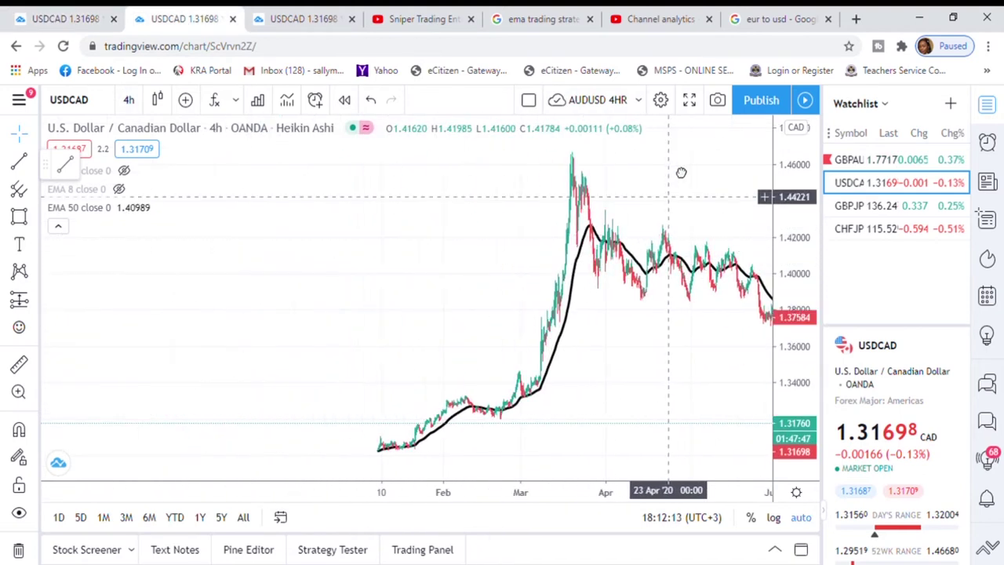
{"action": "scroll", "coordinate": [626, 280], "scroll_direction": "up", "scroll_amount": 5}
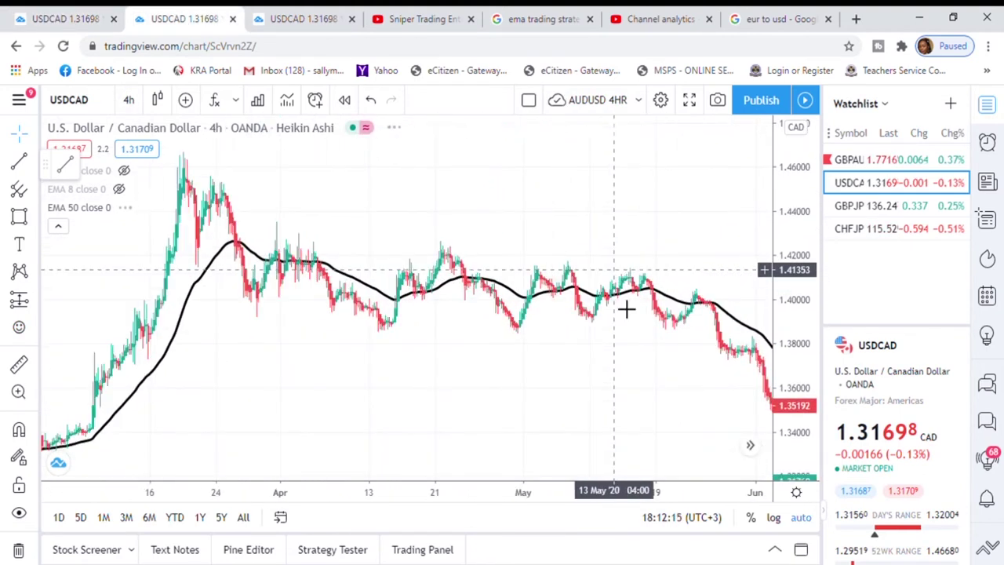
{"action": "left_click_drag", "start_coordinate": [310, 353], "coordinate": [406, 266]}
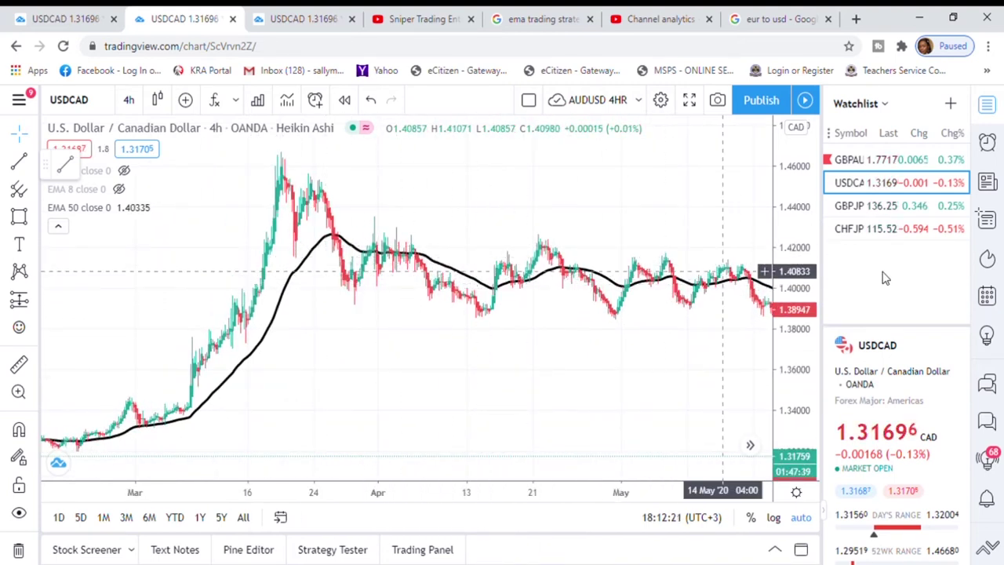
{"action": "left_click_drag", "start_coordinate": [818, 298], "coordinate": [819, 267]}
{"action": "scroll", "coordinate": [740, 201], "scroll_direction": "up", "scroll_amount": 3}
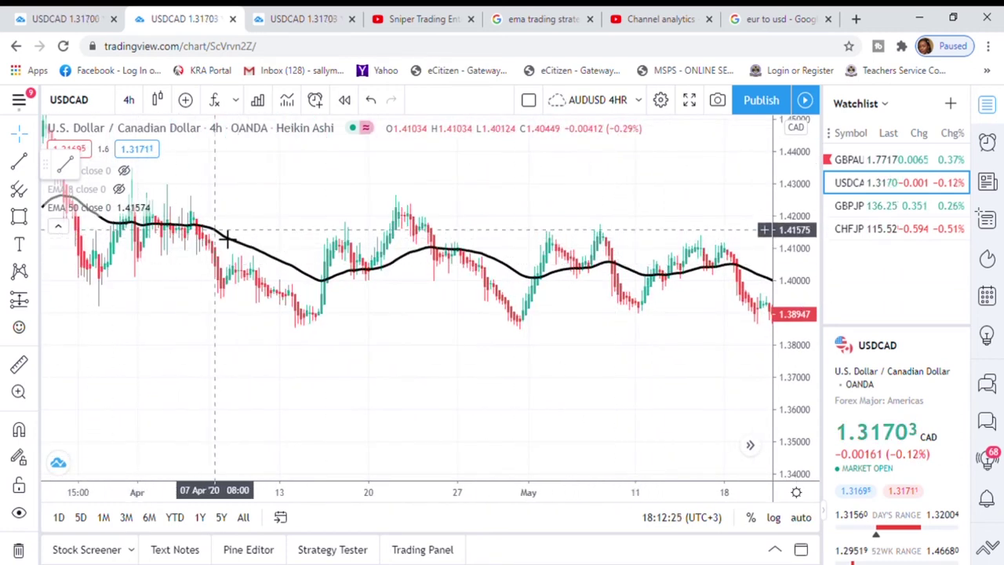
{"action": "scroll", "coordinate": [668, 247], "scroll_direction": "down", "scroll_amount": 3}
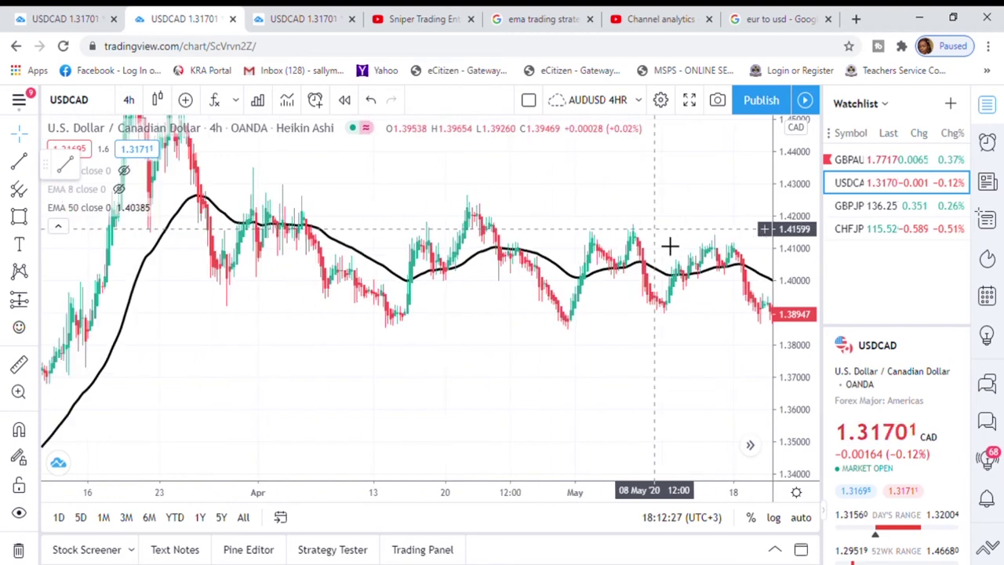
Box the sideways price range from April to mid-May 2020 with a rectangle, and undo the rectangle
{"action": "mouse_move", "coordinate": [377, 176]}
{"action": "left_mouse_down"}
{"action": "mouse_move", "coordinate": [408, 287]}
{"action": "mouse_move", "coordinate": [740, 298]}
{"action": "mouse_move", "coordinate": [759, 336]}
{"action": "left_mouse_up"}
{"action": "left_click", "coordinate": [691, 406]}
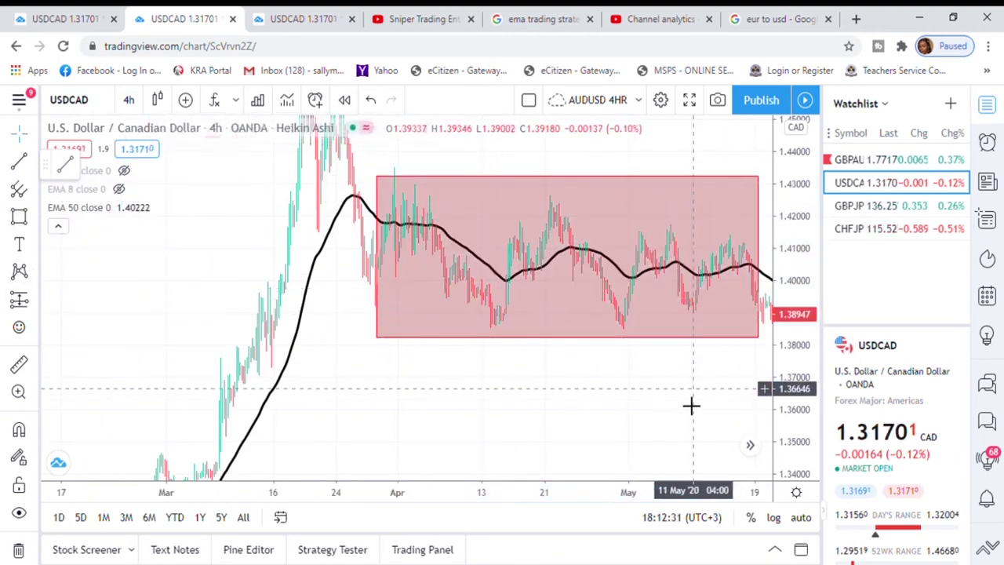
{"action": "left_click", "coordinate": [765, 370]}
{"action": "left_click", "coordinate": [604, 394]}
{"action": "left_click_drag", "start_coordinate": [604, 394], "coordinate": [447, 385]}
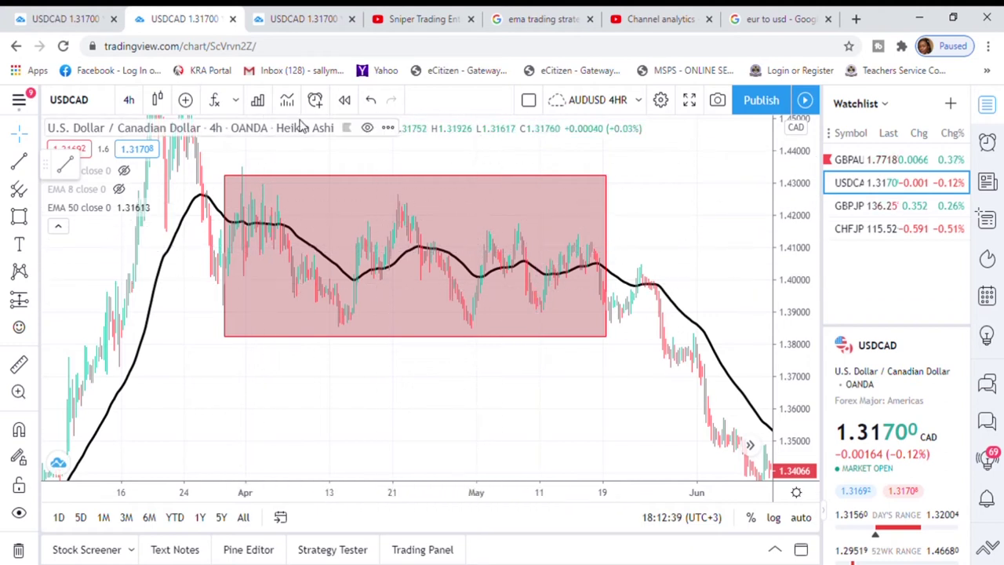
{"action": "left_click", "coordinate": [372, 99]}
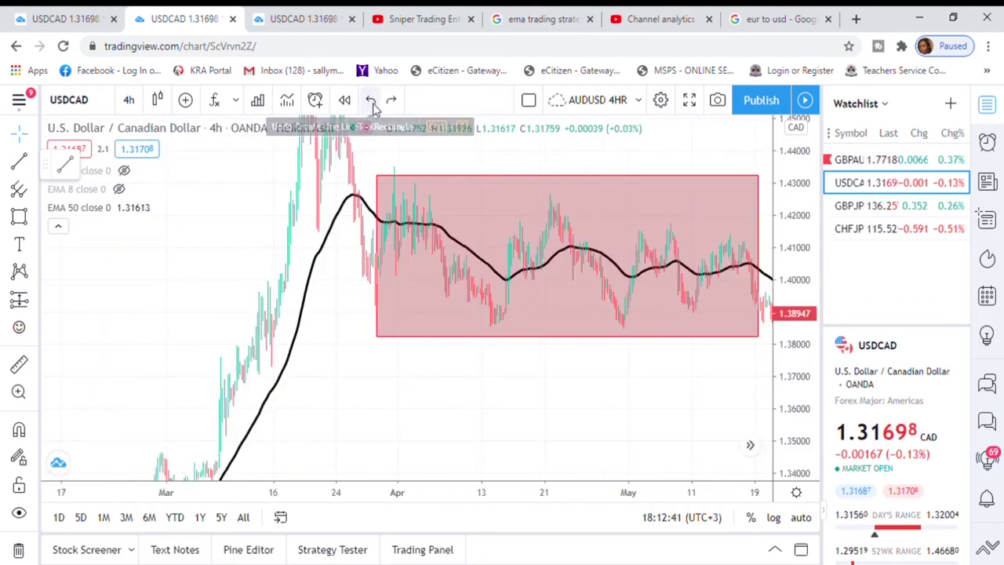
{"action": "left_click", "coordinate": [372, 100]}
Draw a rising trend line from about 1.332 on 24 Feb '20 to about 1.463 on 19 Mar '20
{"action": "left_click_drag", "start_coordinate": [381, 366], "coordinate": [513, 215]}
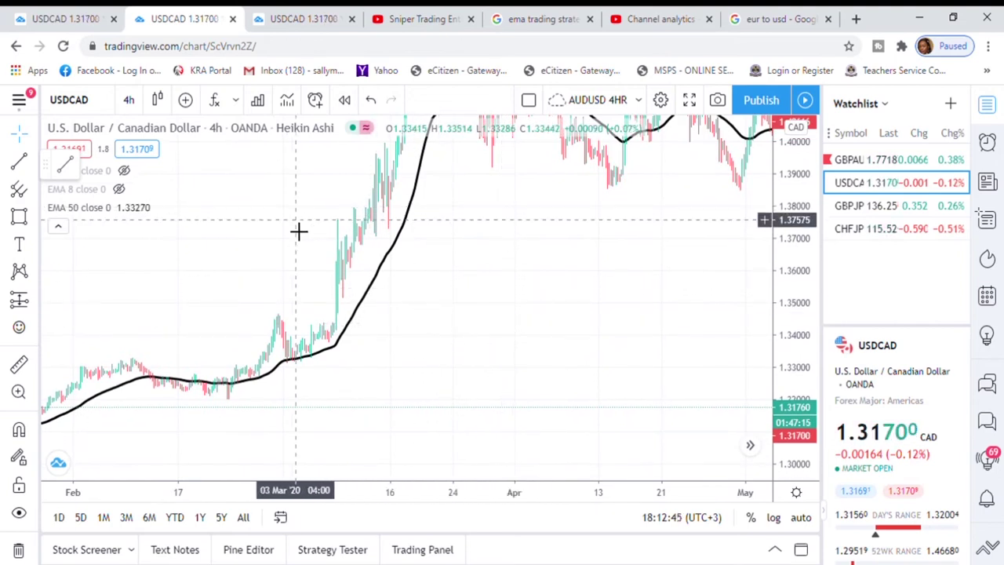
{"action": "left_click_drag", "start_coordinate": [413, 338], "coordinate": [365, 352]}
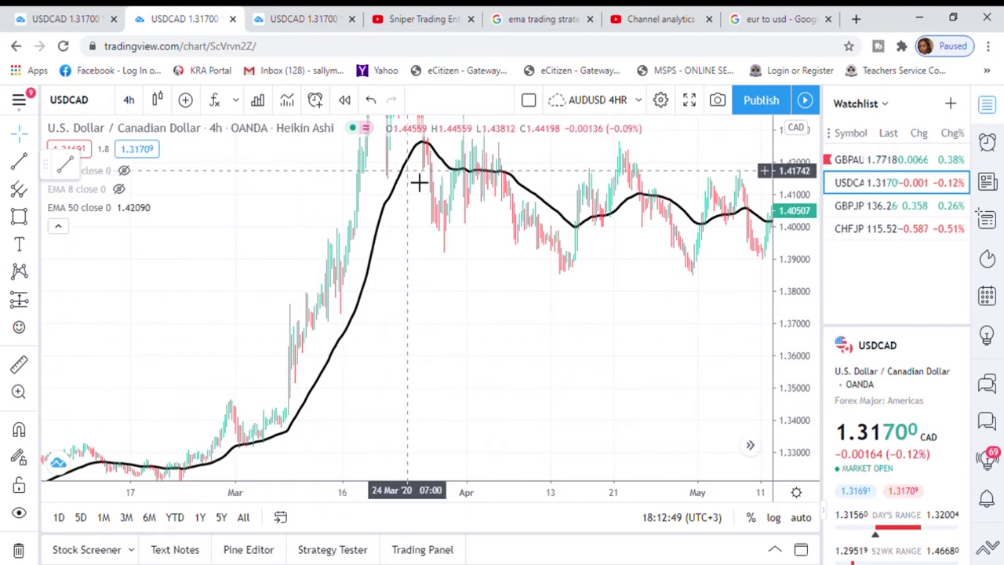
{"action": "left_click_drag", "start_coordinate": [791, 196], "coordinate": [815, 369]}
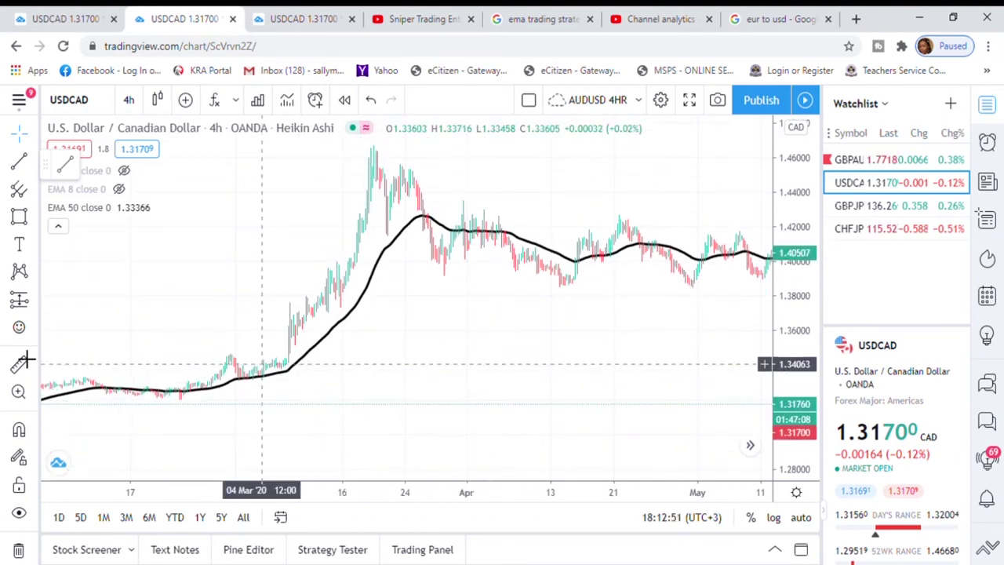
{"action": "left_click", "coordinate": [19, 164]}
{"action": "left_click", "coordinate": [188, 379]}
{"action": "left_click", "coordinate": [395, 163]}
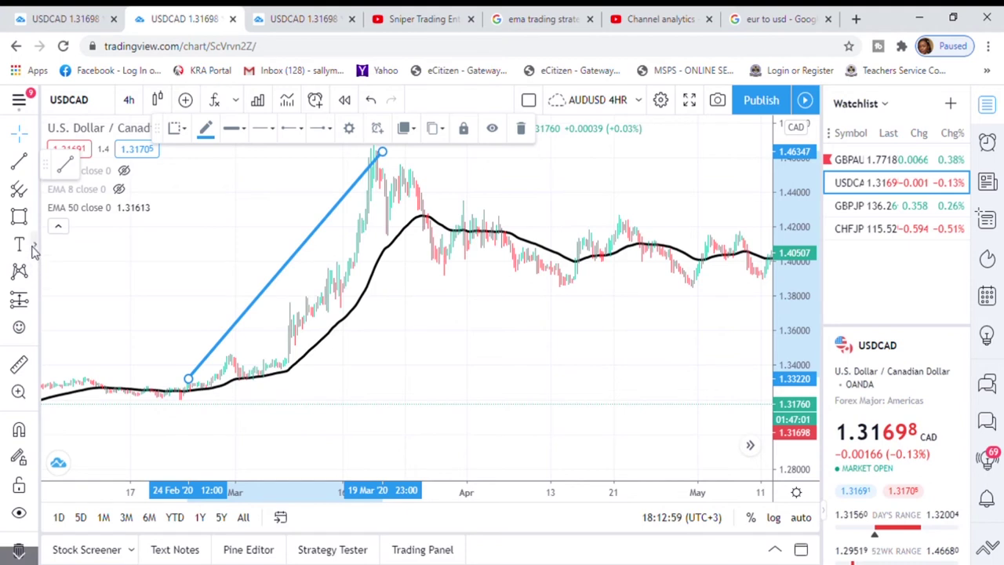
Add a callout reading "50 EMA" that points to the moving average at 16 Mar '20
{"action": "left_click", "coordinate": [33, 249]}
{"action": "left_click", "coordinate": [84, 304]}
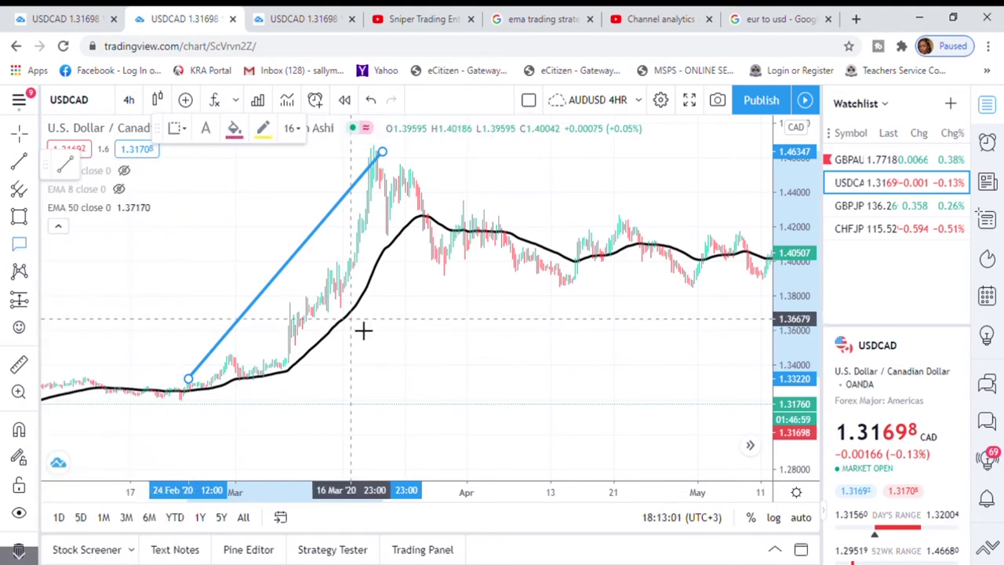
{"action": "left_click_drag", "start_coordinate": [363, 331], "coordinate": [498, 358]}
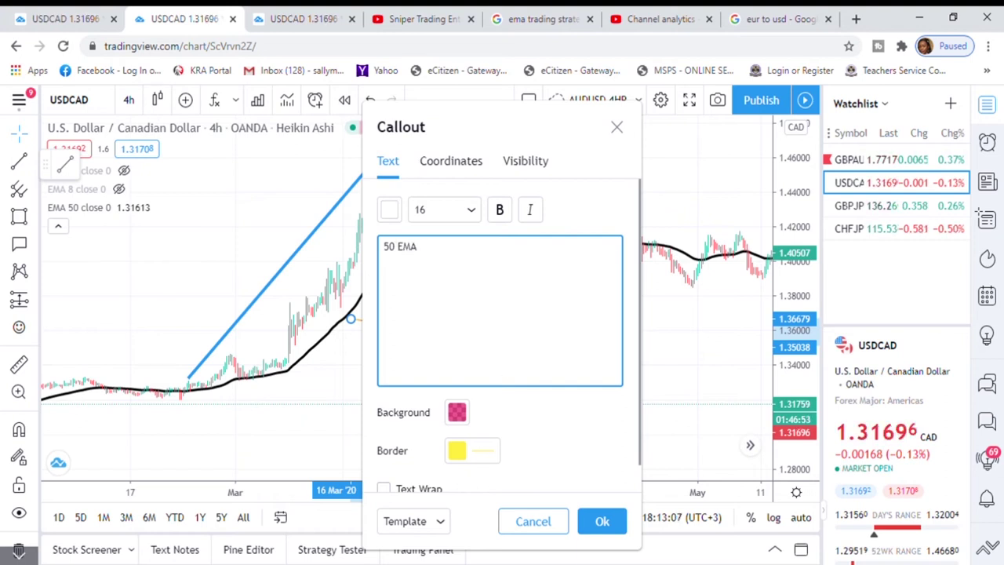
{"action": "left_click", "coordinate": [602, 522]}
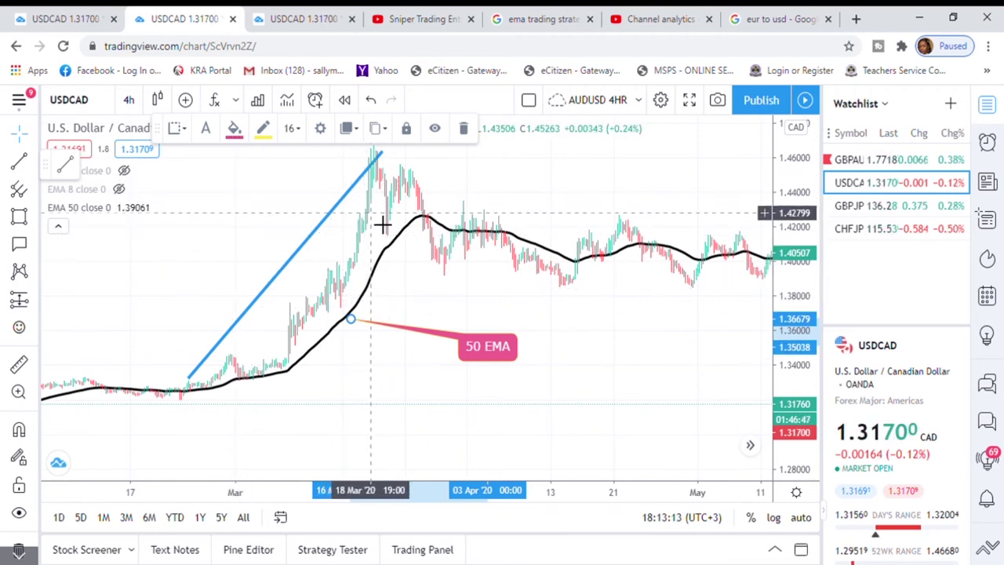
Examine the late March 2020 pullback to the 50 EMA, the cross below it and the trend into June up close
{"action": "scroll", "coordinate": [390, 232], "scroll_direction": "up", "scroll_amount": 2}
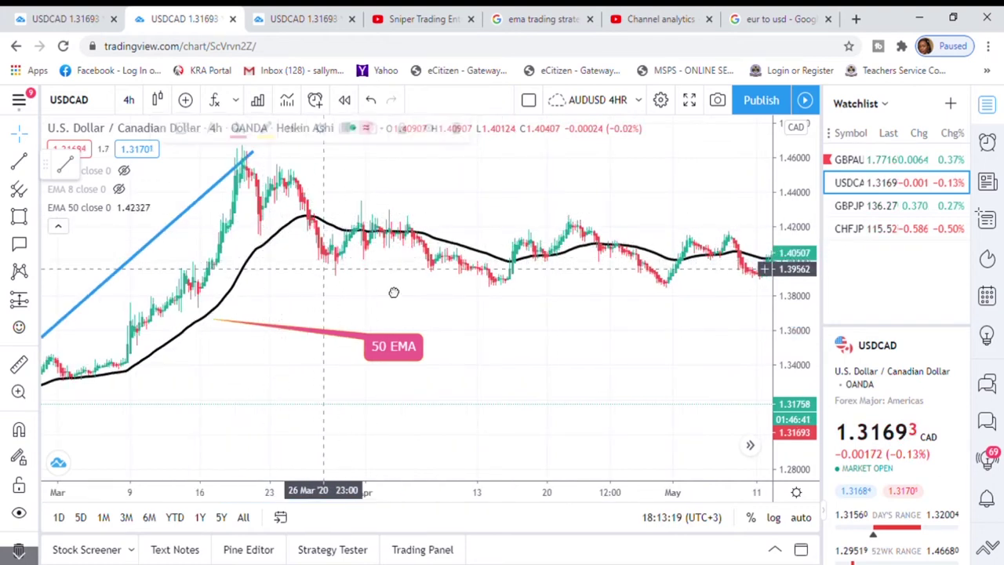
{"action": "left_click_drag", "start_coordinate": [469, 285], "coordinate": [646, 327]}
{"action": "left_click_drag", "start_coordinate": [807, 314], "coordinate": [807, 275]}
{"action": "scroll", "coordinate": [643, 285], "scroll_direction": "up", "scroll_amount": 2}
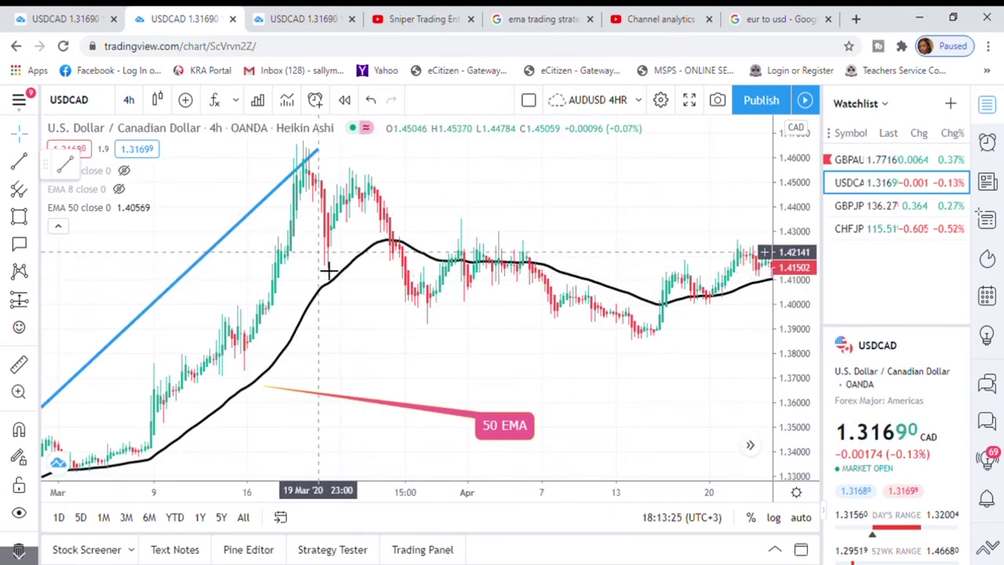
{"action": "scroll", "coordinate": [348, 267], "scroll_direction": "up", "scroll_amount": 2}
{"action": "left_click_drag", "start_coordinate": [314, 212], "coordinate": [617, 267]}
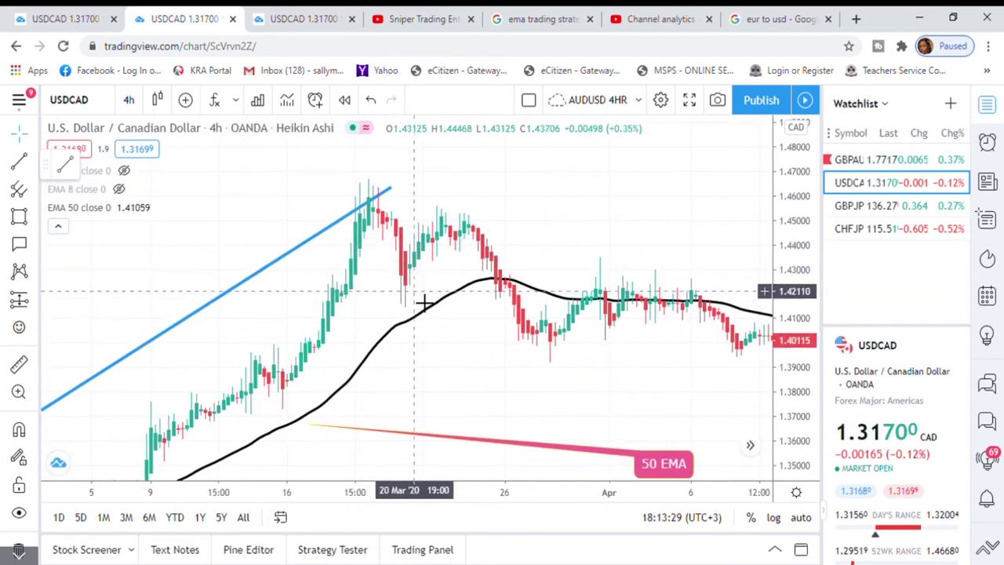
{"action": "left_click_drag", "start_coordinate": [424, 302], "coordinate": [342, 270]}
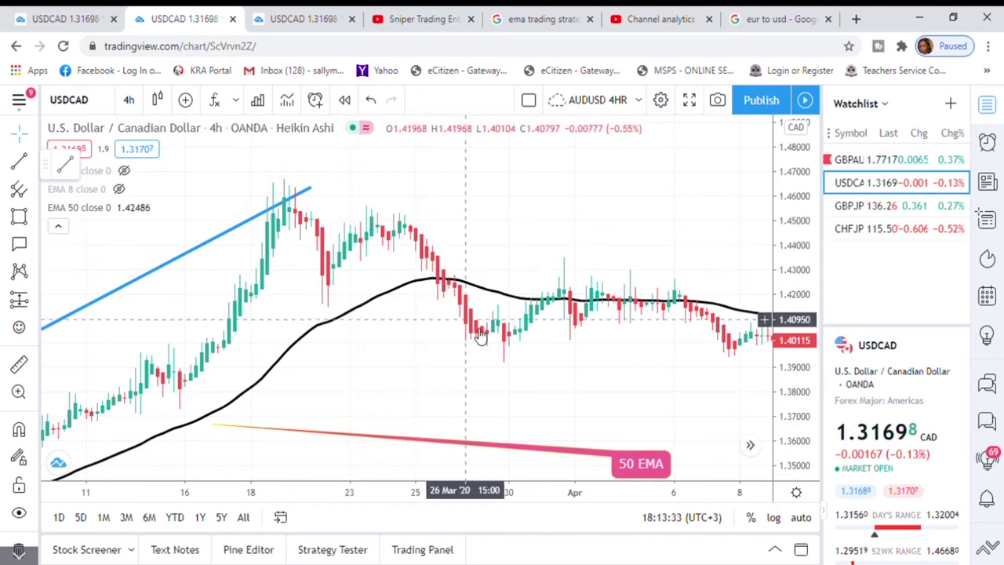
{"action": "scroll", "coordinate": [496, 343], "scroll_direction": "down", "scroll_amount": 1}
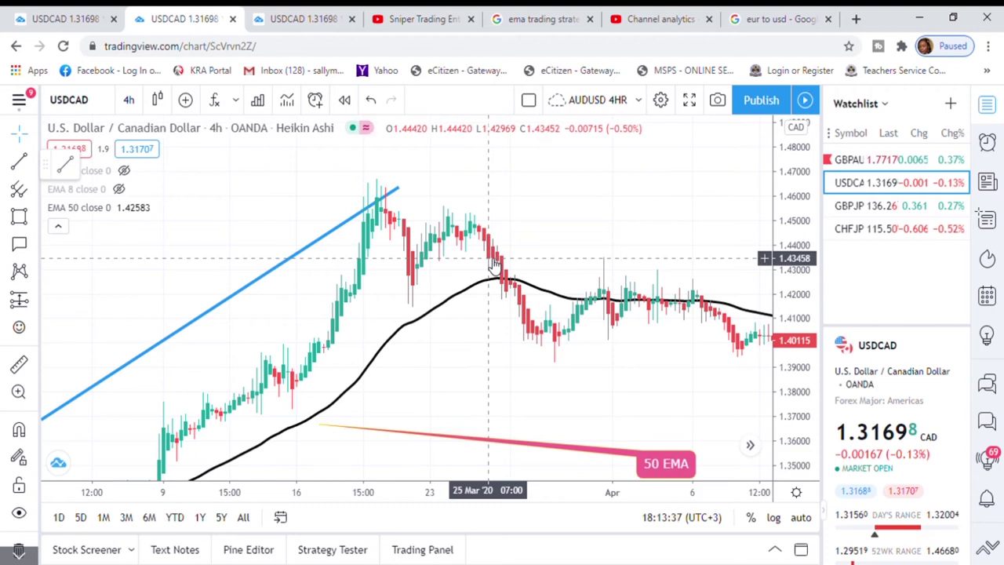
{"action": "left_click_drag", "start_coordinate": [666, 366], "coordinate": [448, 350]}
{"action": "left_click_drag", "start_coordinate": [626, 386], "coordinate": [22, 270]}
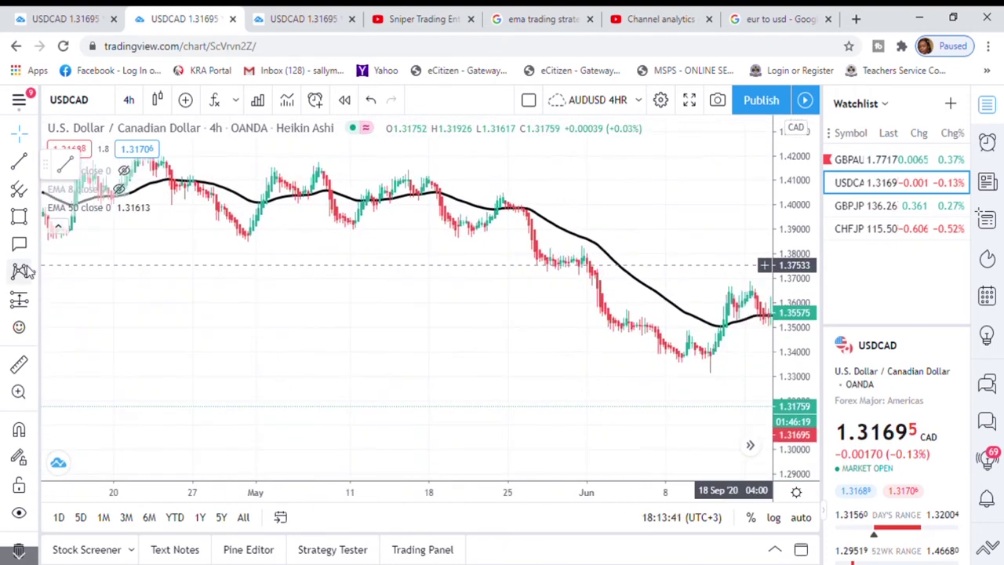
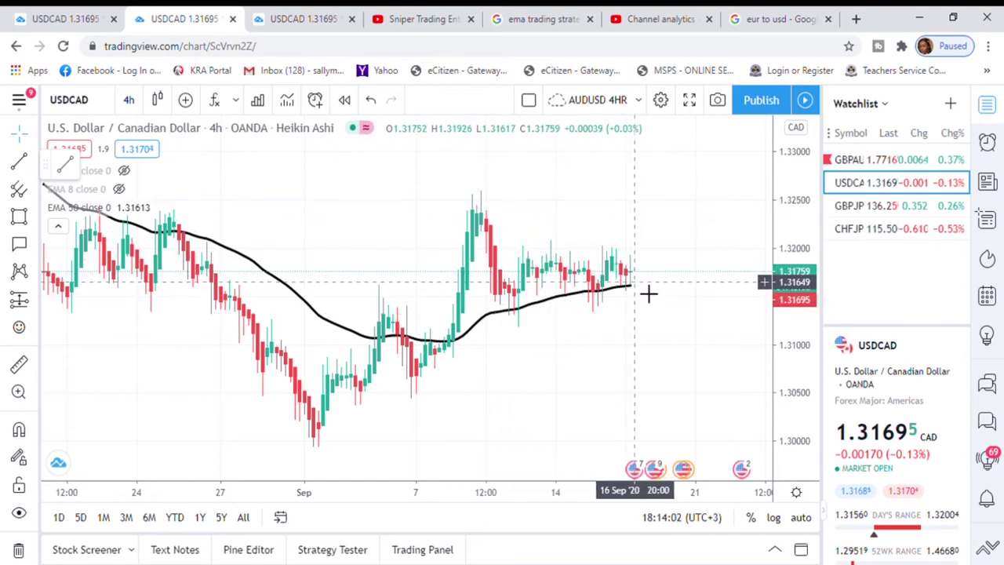
Mark the zone beneath the September 2020 consolidation with a rectangle between about 1.3135 and 1.3145, starting at 08 Sep '20
{"action": "scroll", "coordinate": [648, 293], "scroll_direction": "down", "scroll_amount": 2}
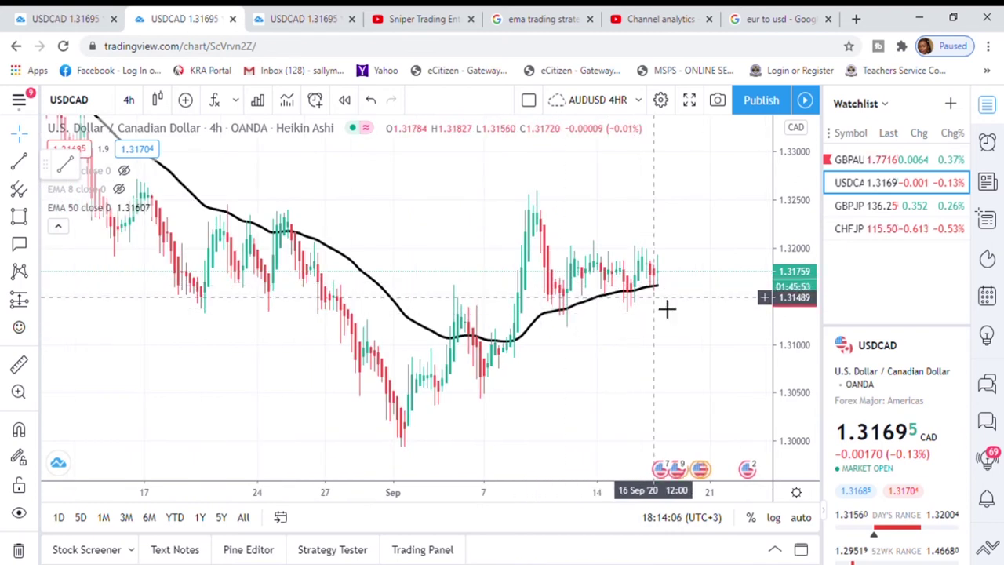
{"action": "scroll", "coordinate": [667, 308], "scroll_direction": "up", "scroll_amount": 2}
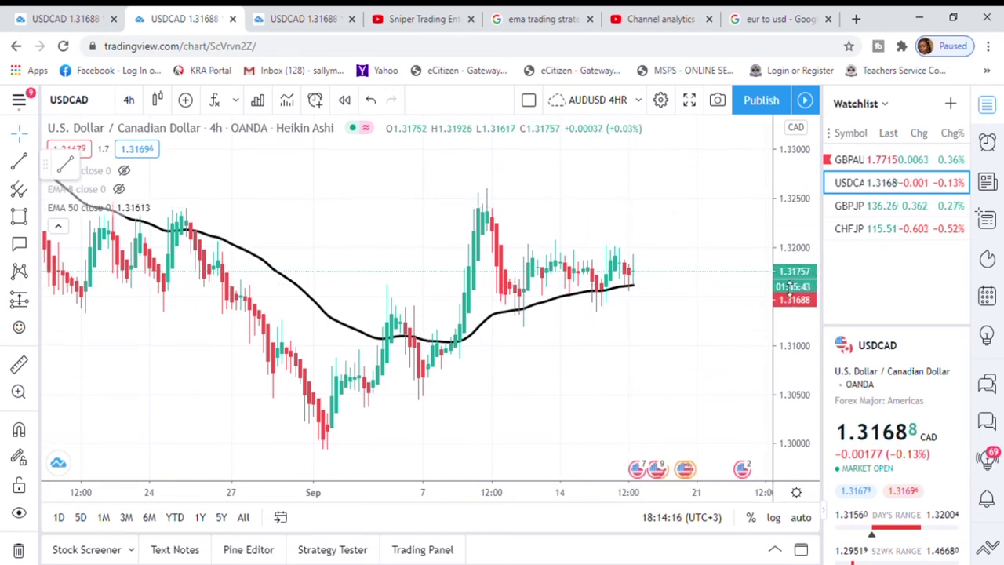
{"action": "left_click_drag", "start_coordinate": [790, 287], "coordinate": [776, 224]}
{"action": "scroll", "coordinate": [728, 251], "scroll_direction": "up", "scroll_amount": 3}
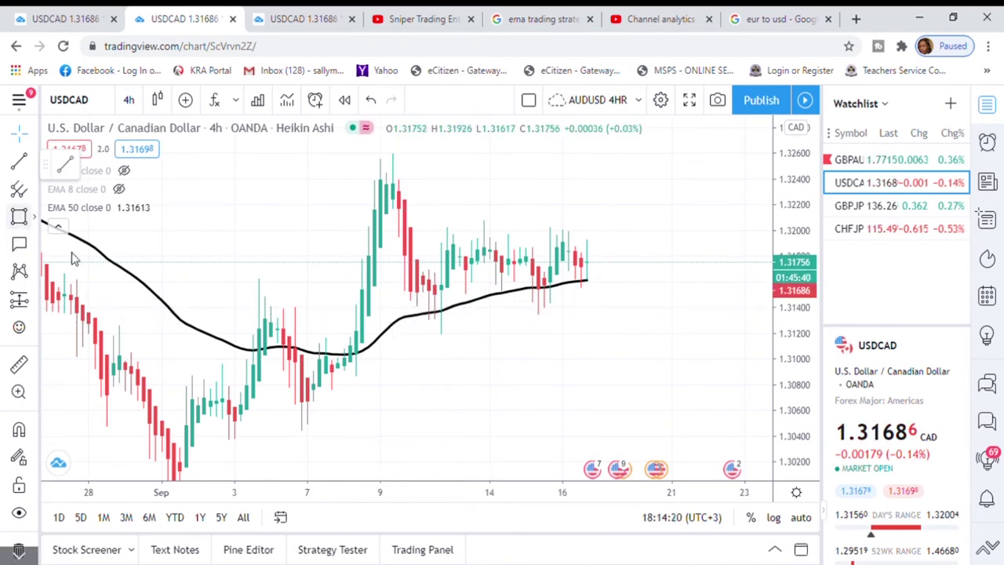
{"action": "mouse_move", "coordinate": [375, 301]}
{"action": "left_mouse_down"}
{"action": "mouse_move", "coordinate": [541, 322]}
{"action": "mouse_move", "coordinate": [642, 312]}
{"action": "left_mouse_up"}
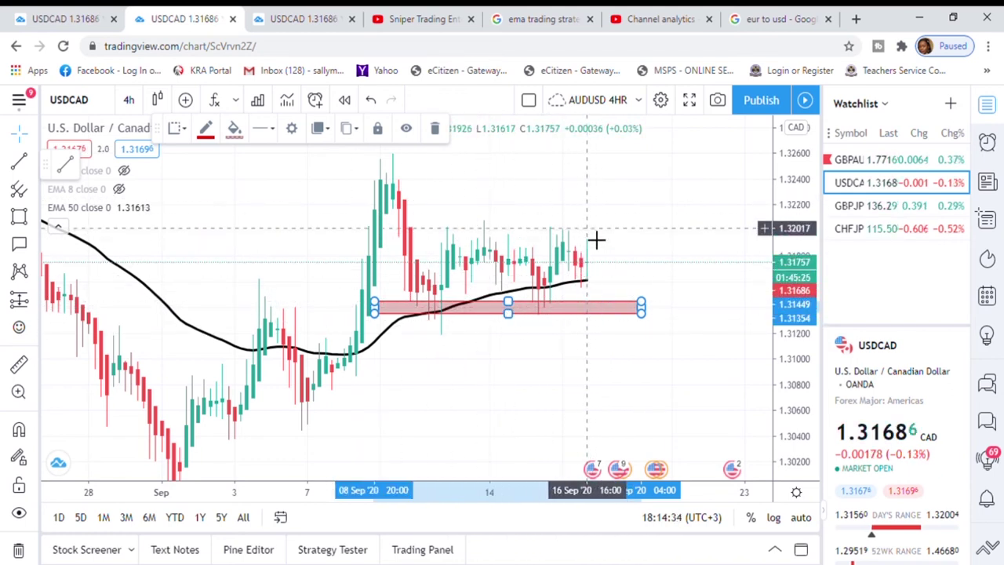
Compare the September 2020 price action around the 50 EMA on the 4-hour and 1-hour USDCAD charts
{"action": "left_click_drag", "start_coordinate": [783, 326], "coordinate": [781, 281]}
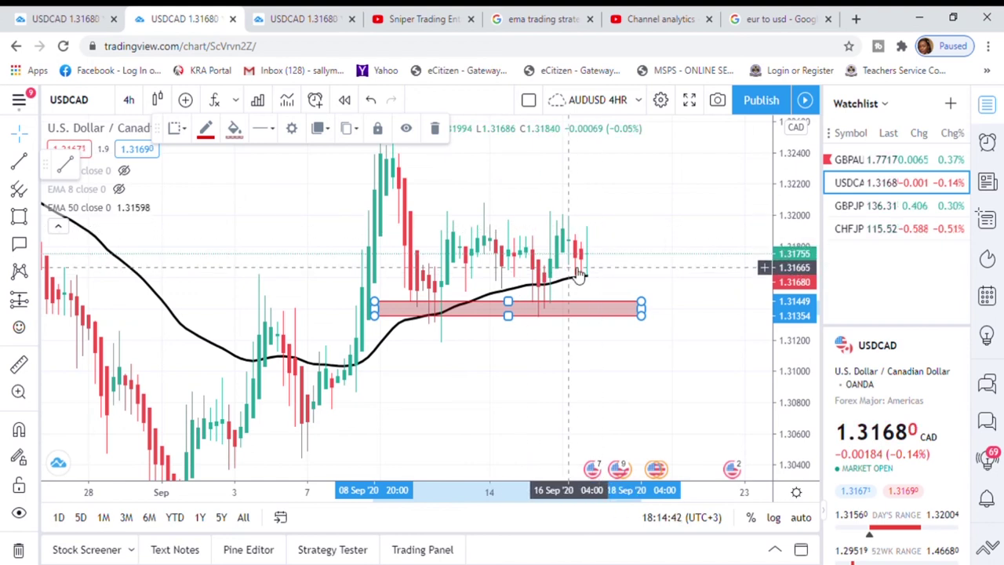
{"action": "scroll", "coordinate": [578, 275], "scroll_direction": "up", "scroll_amount": 2}
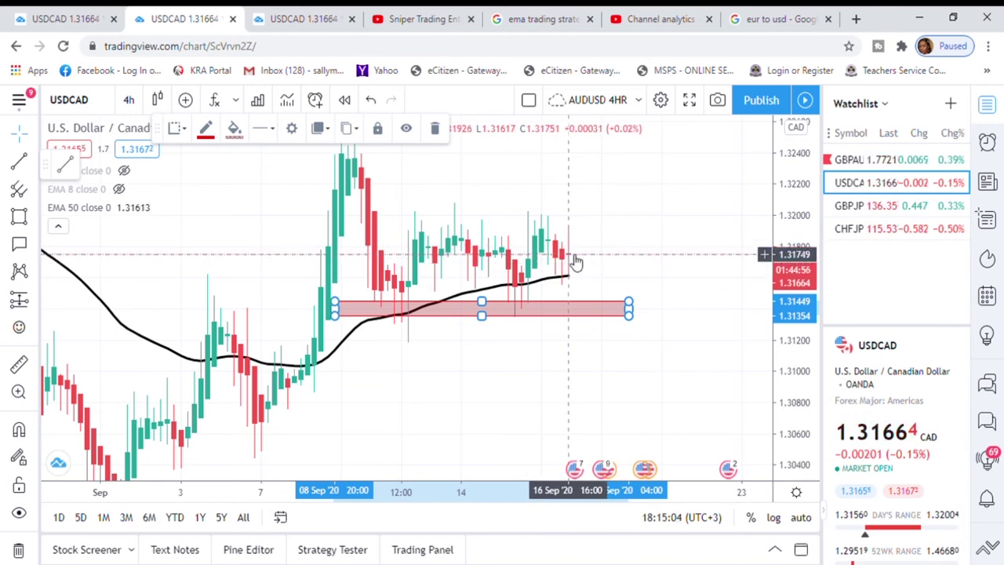
{"action": "left_click", "coordinate": [292, 22]}
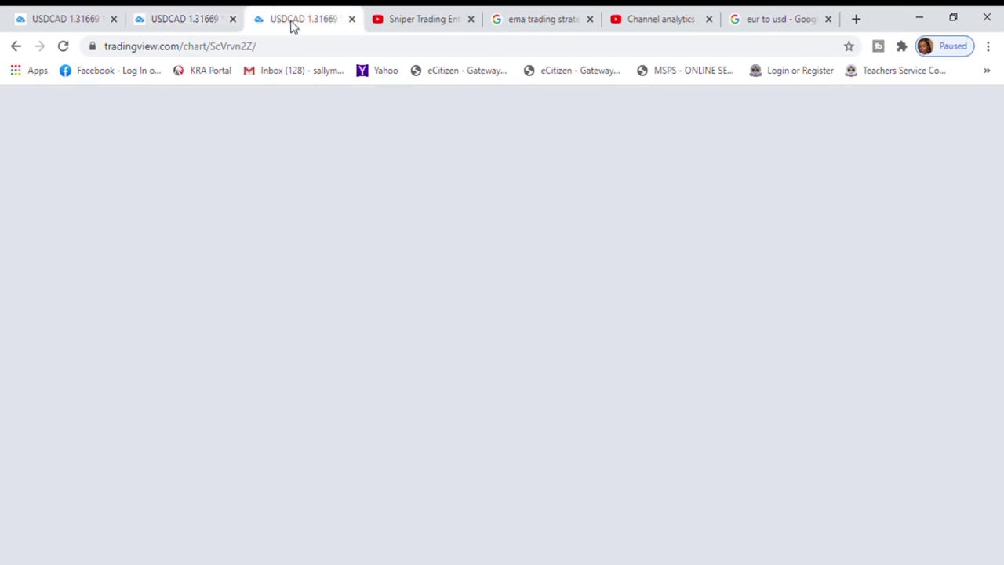
{"action": "left_click_drag", "start_coordinate": [802, 297], "coordinate": [771, 157]}
{"action": "scroll", "coordinate": [692, 311], "scroll_direction": "up", "scroll_amount": 3}
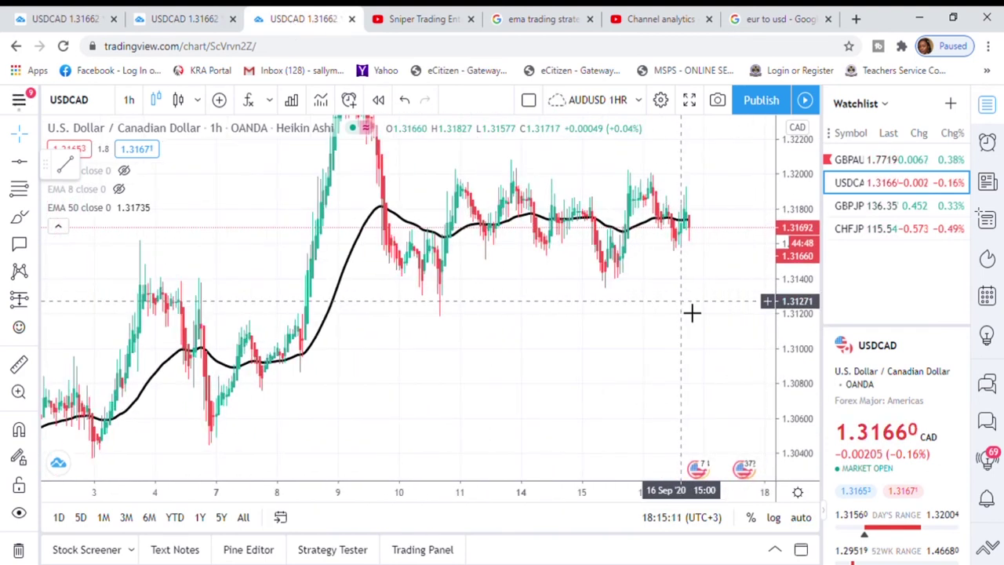
{"action": "scroll", "coordinate": [667, 334], "scroll_direction": "up", "scroll_amount": 2}
Place a long position at the 08 Sep '20 breakout with entry at about 1.3104 and stop at about 1.3088
{"action": "left_click_drag", "start_coordinate": [347, 368], "coordinate": [610, 386]}
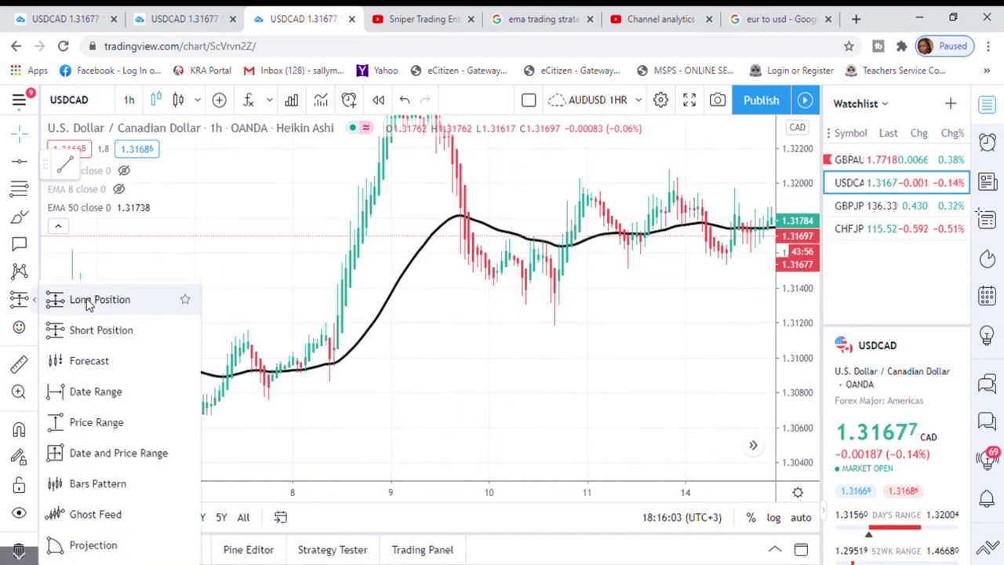
{"action": "left_click", "coordinate": [89, 303]}
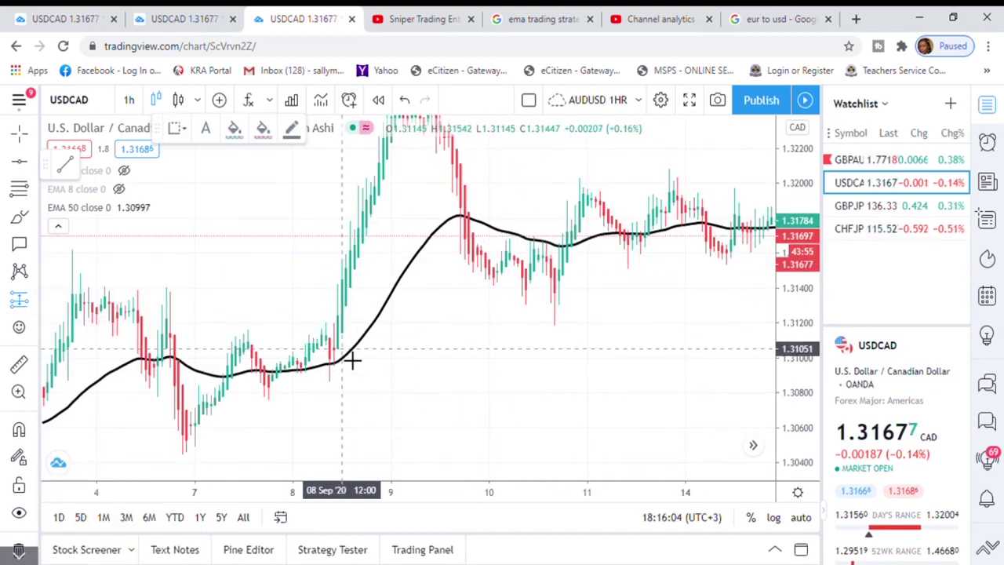
{"action": "left_click", "coordinate": [338, 350]}
{"action": "left_click_drag", "start_coordinate": [338, 427], "coordinate": [347, 393]}
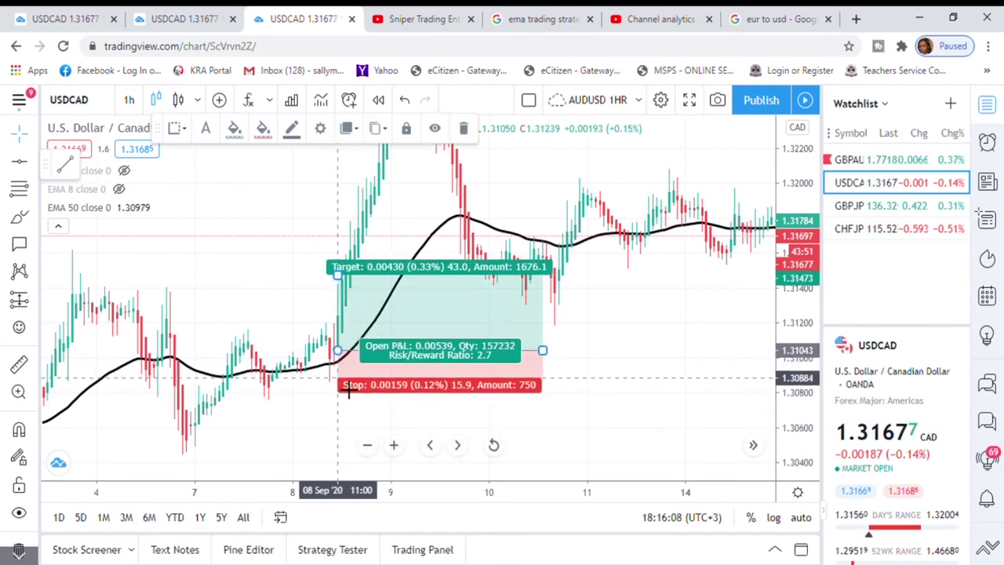
Raise the long position's target to about 1.3156 and delete the position drawing
{"action": "left_click_drag", "start_coordinate": [330, 289], "coordinate": [399, 359]}
{"action": "left_click", "coordinate": [399, 359]}
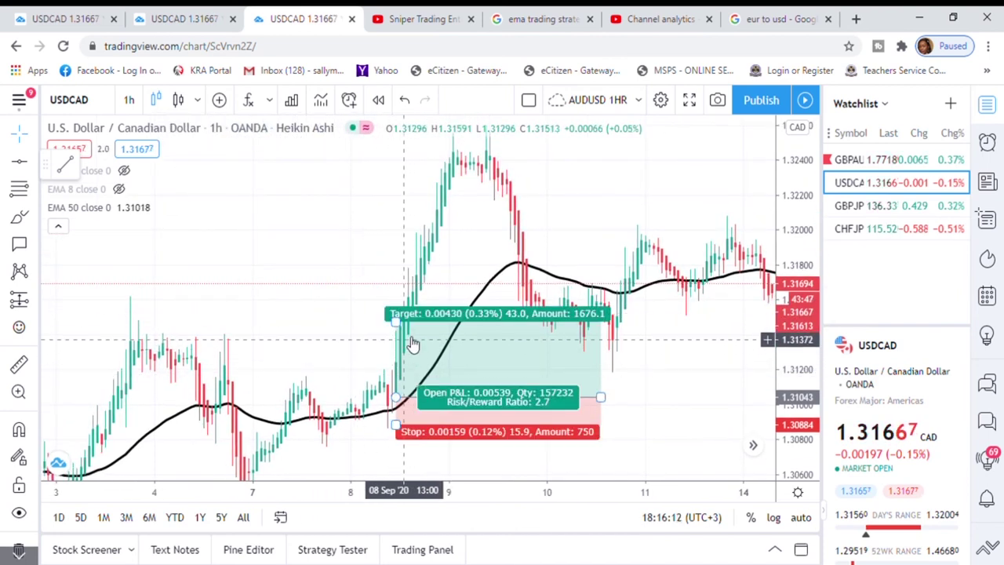
{"action": "left_click_drag", "start_coordinate": [402, 323], "coordinate": [407, 308]}
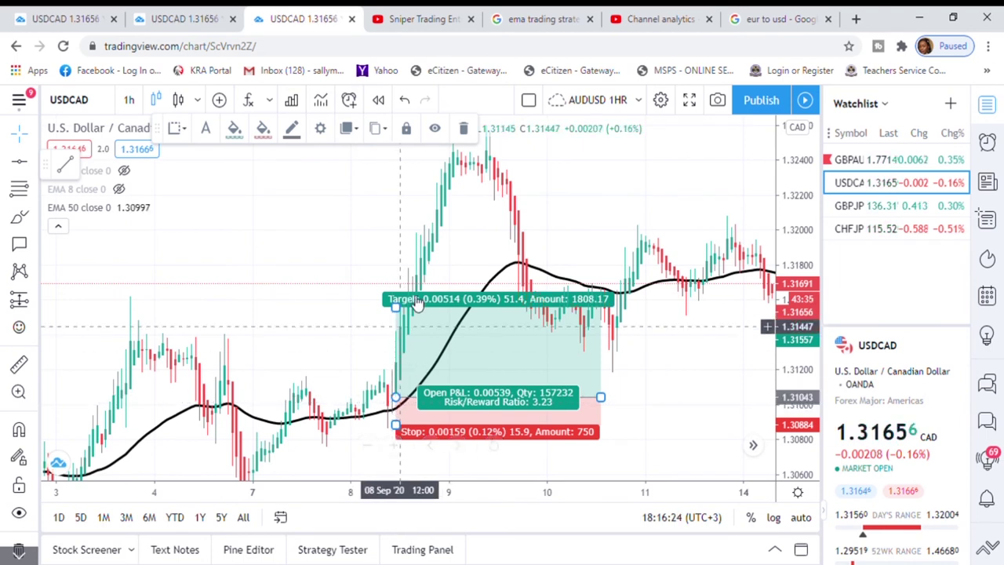
{"action": "left_click", "coordinate": [463, 128]}
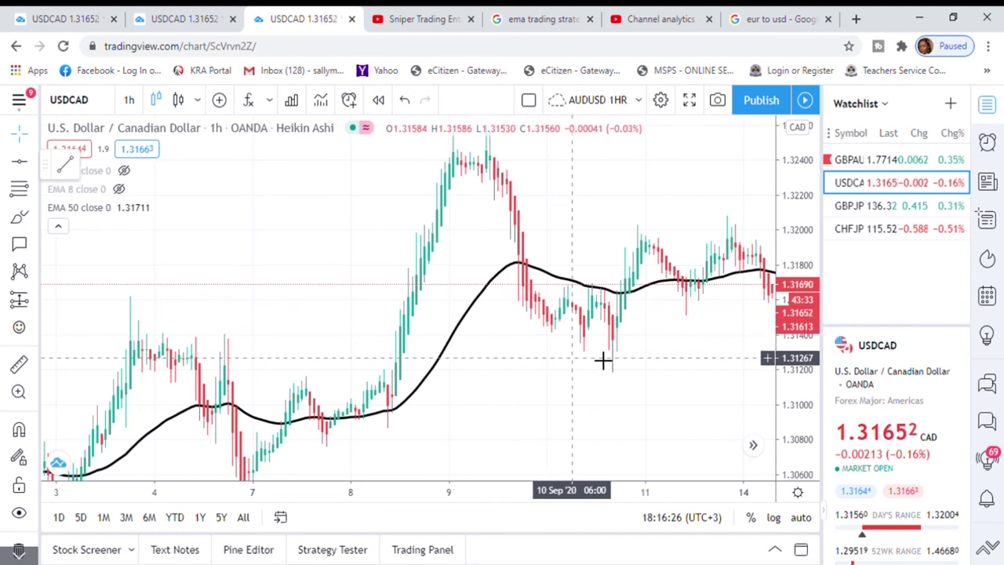
Examine how price moves around the 50 EMA between 10 and 16 September 2020 on the 1-hour chart
{"action": "left_click_drag", "start_coordinate": [583, 227], "coordinate": [410, 218]}
{"action": "scroll", "coordinate": [410, 217], "scroll_direction": "down", "scroll_amount": 3}
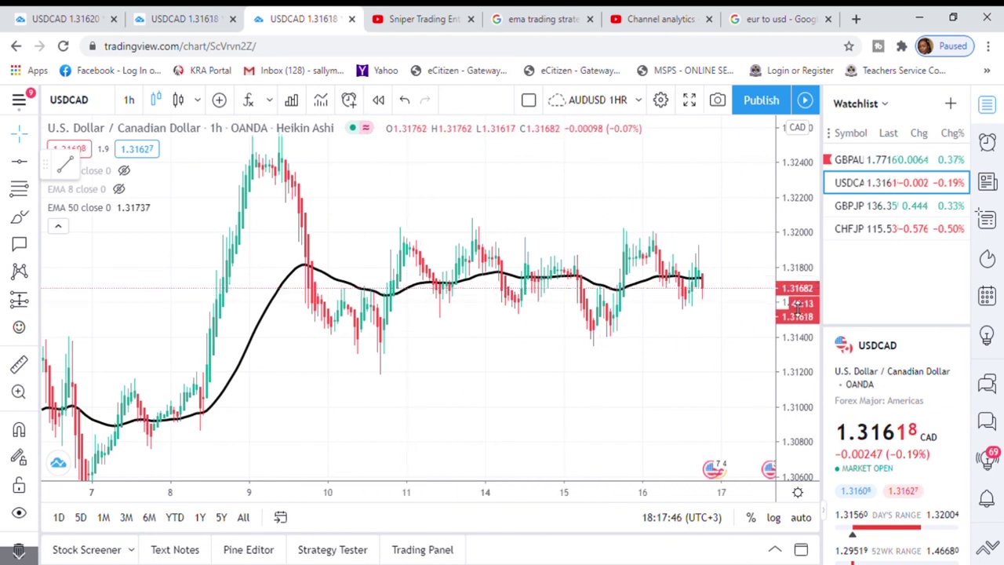
{"action": "left_click_drag", "start_coordinate": [796, 302], "coordinate": [798, 270]}
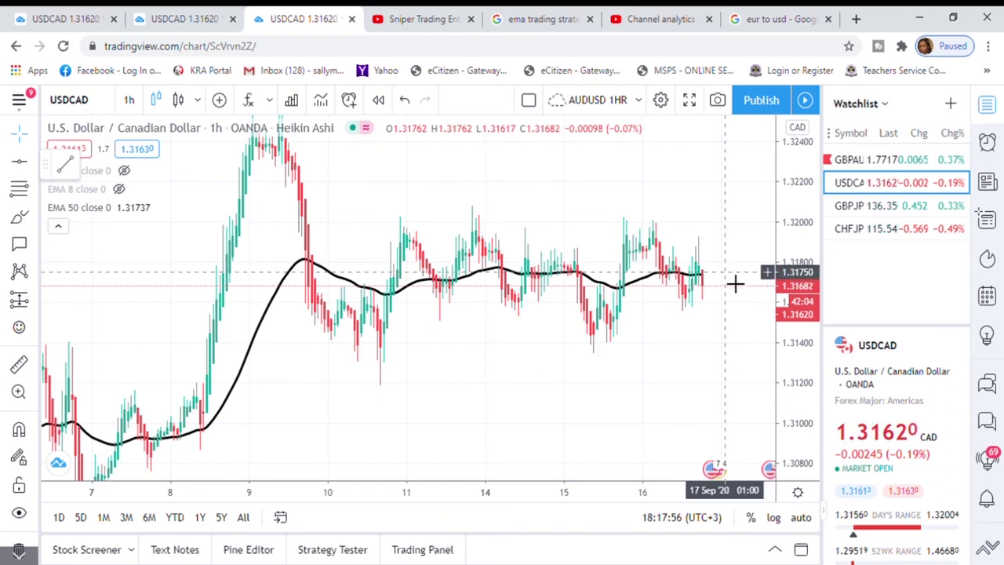
{"action": "scroll", "coordinate": [736, 284], "scroll_direction": "up", "scroll_amount": 1}
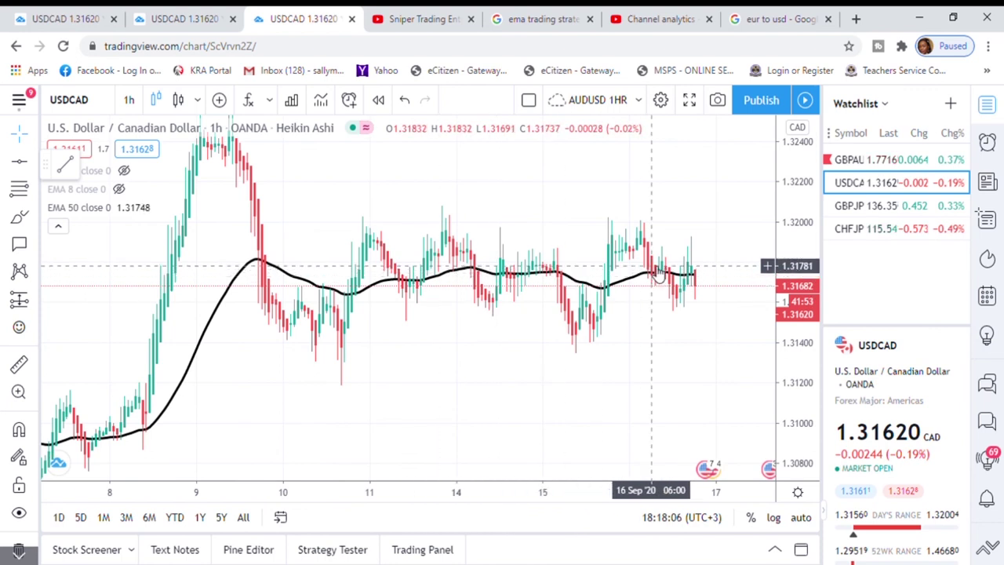
{"action": "scroll", "coordinate": [663, 272], "scroll_direction": "up", "scroll_amount": 2}
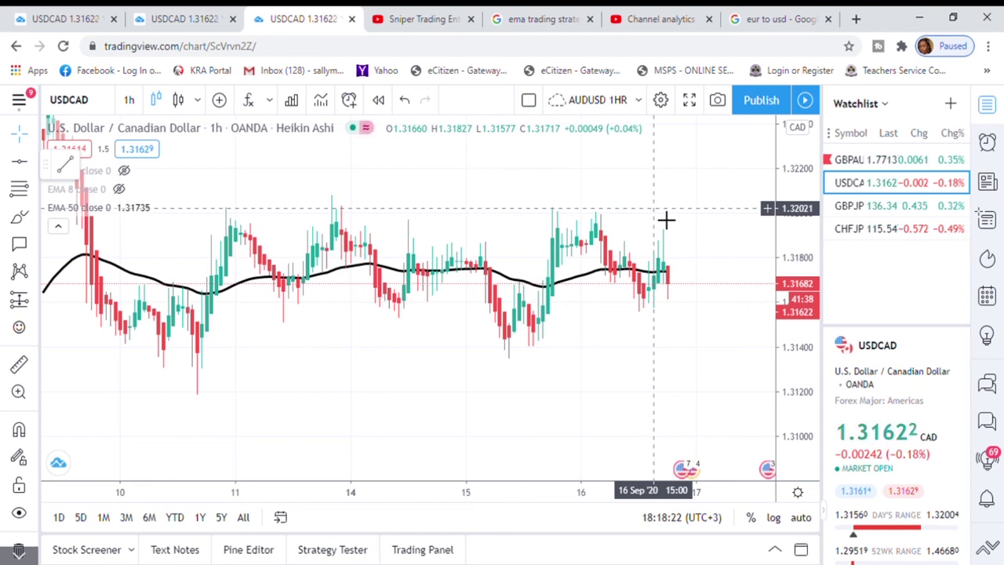
{"action": "scroll", "coordinate": [665, 220], "scroll_direction": "down", "scroll_amount": 3}
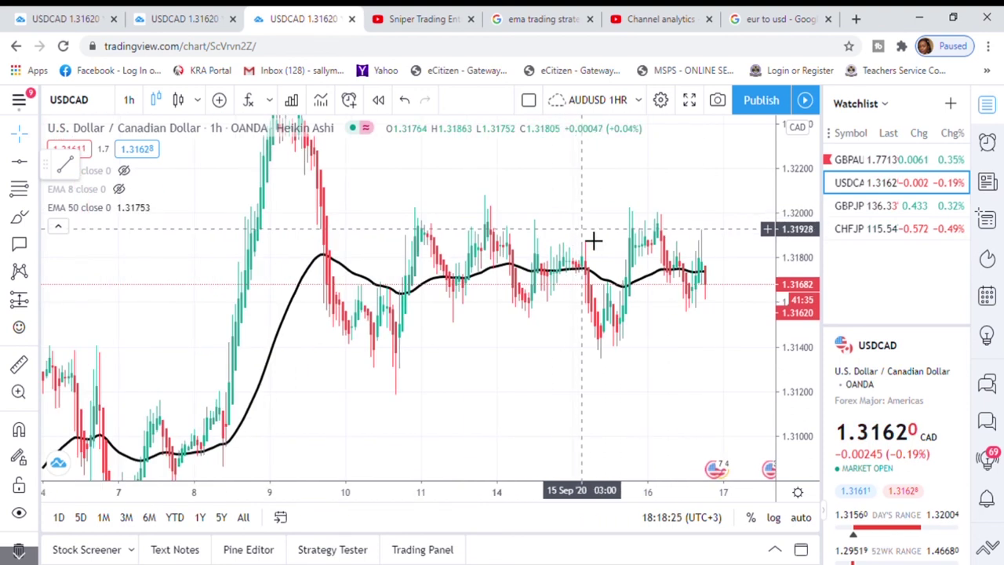